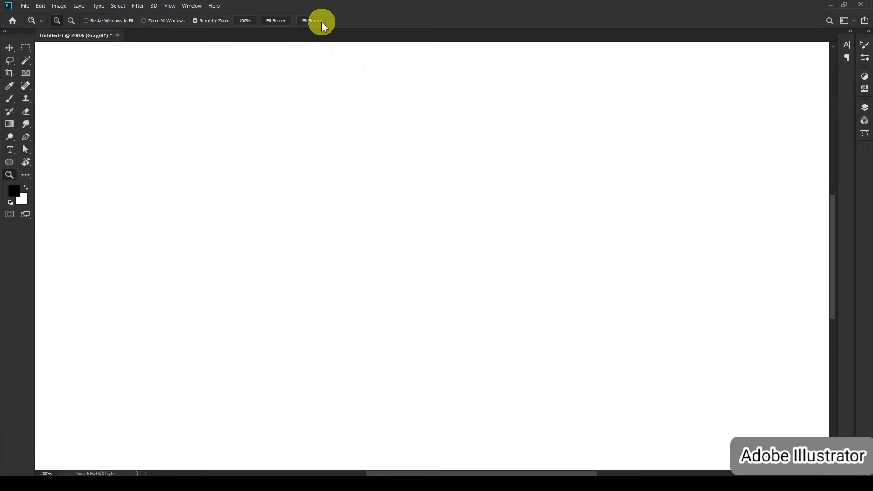
- Switch to After Effects and capture a rectangular screenshot of its whole window
{"action": "left_click", "coordinate": [143, 483]}
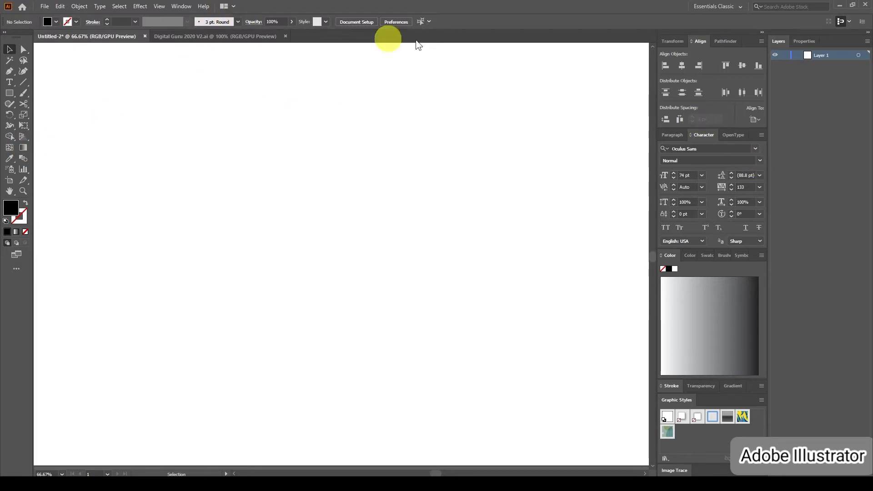
{"action": "mouse_move", "coordinate": [187, 473]}
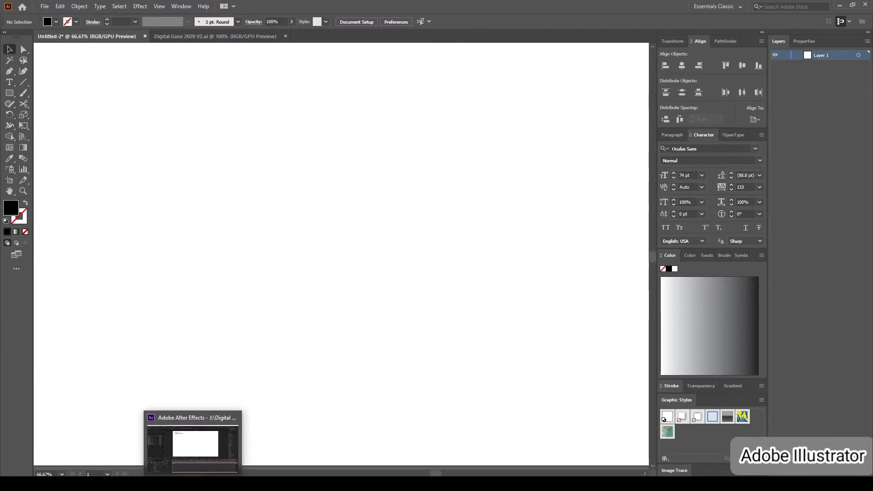
{"action": "left_click", "coordinate": [196, 436]}
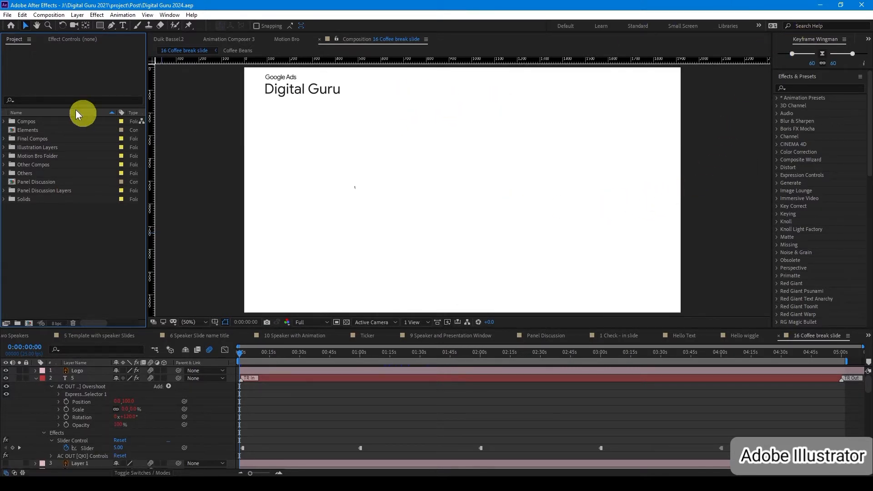
{"action": "key", "text": "super+shift+s"}
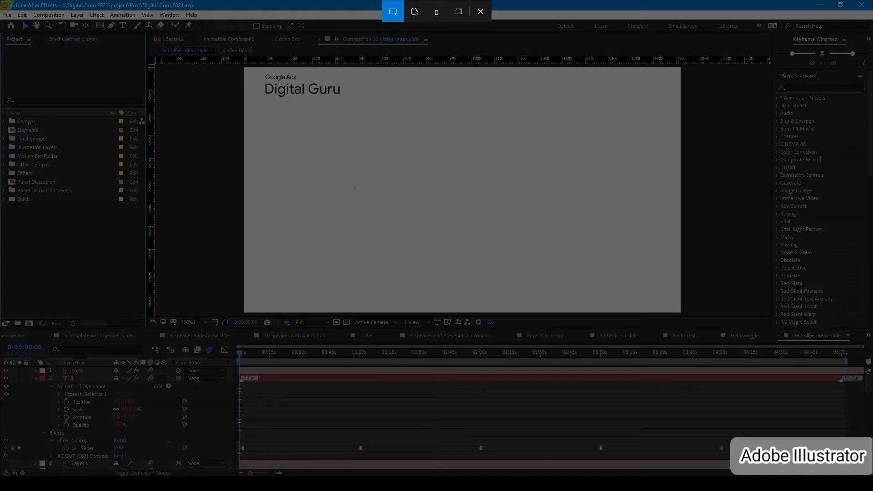
{"action": "key", "text": "Escape"}
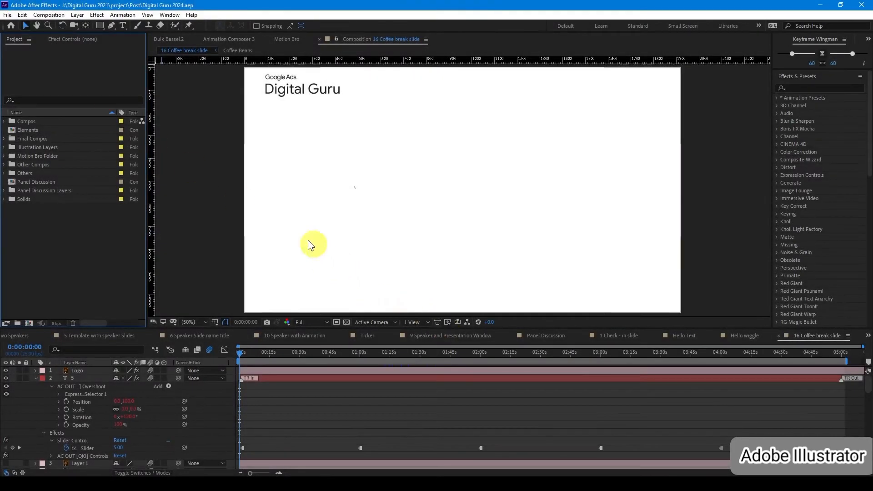
{"action": "key", "text": "super+shift+s"}
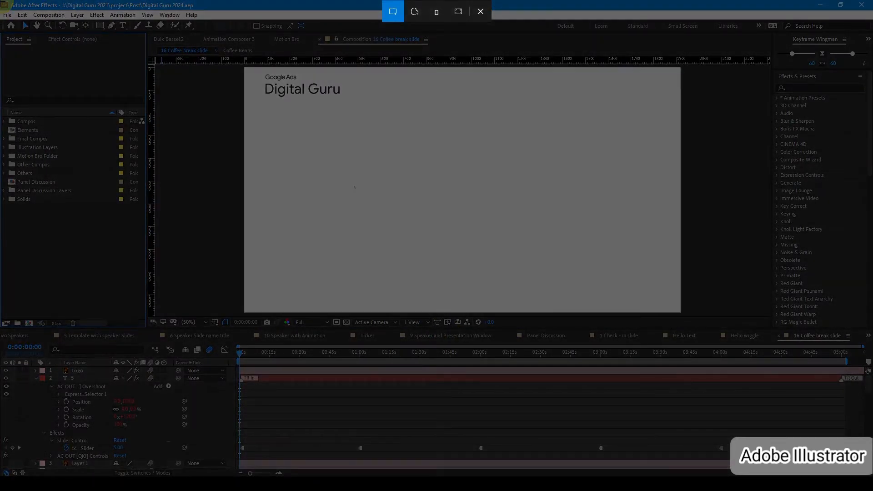
{"action": "mouse_move", "coordinate": [1, 3]}
{"action": "left_mouse_down"}
{"action": "mouse_move", "coordinate": [589, 470]}
{"action": "mouse_move", "coordinate": [868, 473]}
{"action": "left_mouse_up"}
- Return to Illustrator, paste the After Effects screenshot and place it above and to the right of the artboard
{"action": "key", "text": "alt+Tab"}
{"action": "key", "text": "z"}
{"action": "left_click_drag", "start_coordinate": [435, 177], "coordinate": [369, 128]}
{"action": "left_click_drag", "start_coordinate": [460, 159], "coordinate": [359, 237]}
{"action": "key", "text": "ctrl+v"}
{"action": "key", "text": "v"}
{"action": "left_click_drag", "start_coordinate": [299, 259], "coordinate": [545, 189]}
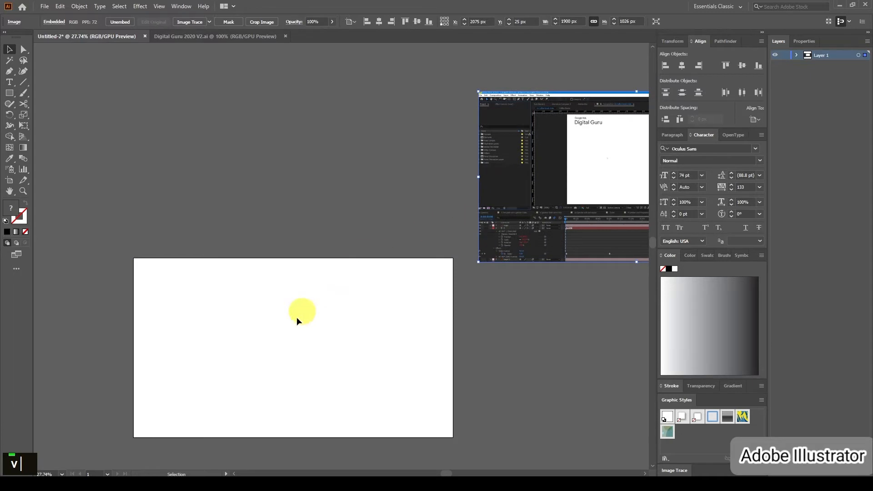
- Capture a rectangular screenshot of the whole Illustrator window with blank artboard space filling the canvas
{"action": "left_click_drag", "start_coordinate": [271, 345], "coordinate": [411, 326]}
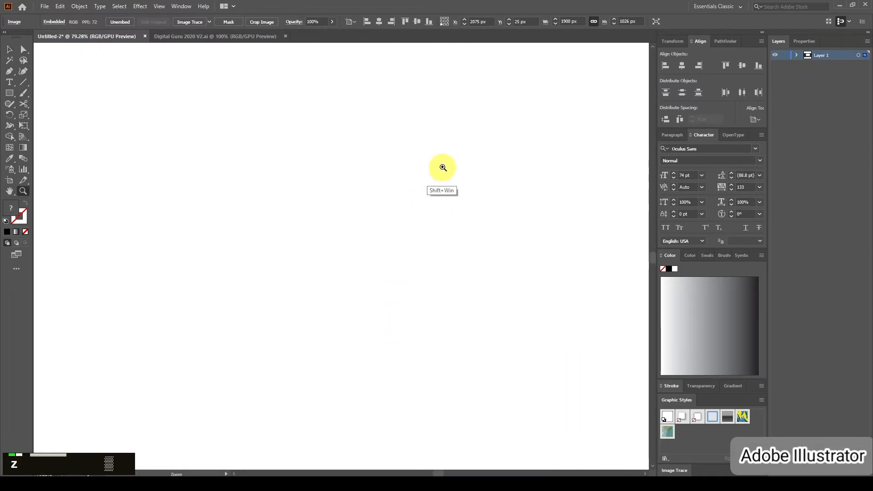
{"action": "key", "text": "super+shift+s"}
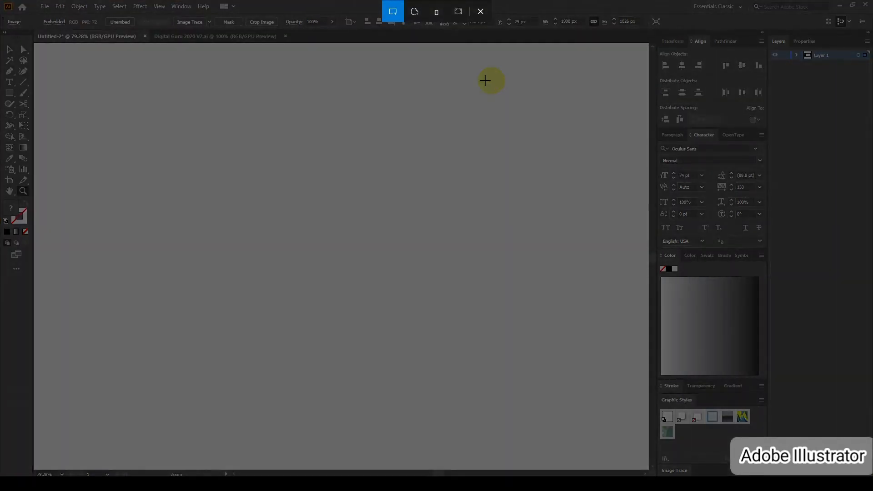
{"action": "mouse_move", "coordinate": [5, 5]}
{"action": "left_mouse_down"}
{"action": "mouse_move", "coordinate": [332, 190]}
{"action": "mouse_move", "coordinate": [789, 359]}
{"action": "mouse_move", "coordinate": [865, 478]}
{"action": "left_mouse_up"}
- Paste the Illustrator window screenshot into the document beside the After Effects screenshot
{"action": "key", "text": "z"}
{"action": "left_click_drag", "start_coordinate": [421, 183], "coordinate": [322, 118]}
{"action": "left_click_drag", "start_coordinate": [445, 123], "coordinate": [269, 286]}
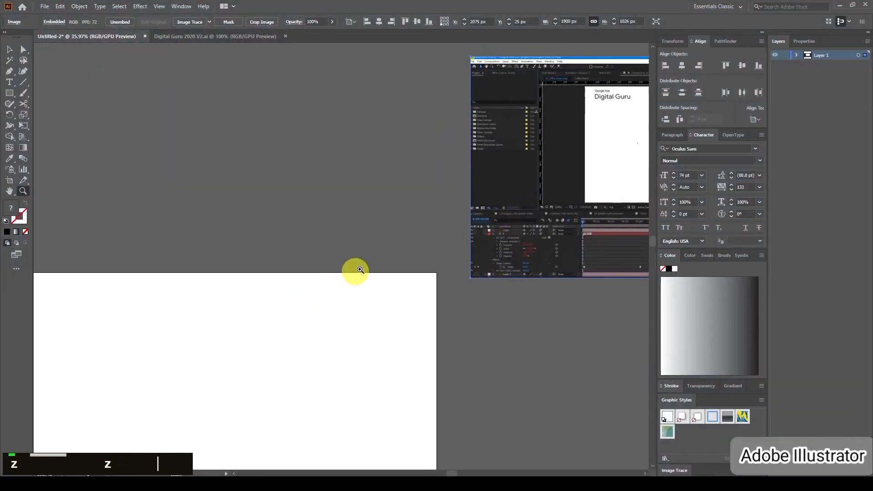
{"action": "key", "text": "ctrl+v"}
{"action": "key", "text": "z"}
{"action": "key", "text": "z"}
{"action": "left_click_drag", "start_coordinate": [407, 232], "coordinate": [394, 163]}
{"action": "key", "text": "v"}
{"action": "left_click", "coordinate": [349, 301]}
- Line up the Illustrator and After Effects screenshots side by side directly above the artboard
{"action": "key", "text": "z"}
{"action": "key", "text": "v"}
{"action": "left_click_drag", "start_coordinate": [469, 98], "coordinate": [424, 179]}
{"action": "left_click_drag", "start_coordinate": [478, 189], "coordinate": [351, 183]}
{"action": "scroll", "coordinate": [398, 177], "scroll_direction": "left", "scroll_amount": 5}
{"action": "key", "text": "z"}
{"action": "left_click_drag", "start_coordinate": [429, 207], "coordinate": [314, 187]}
{"action": "key", "text": "space"}
{"action": "key", "text": "v"}
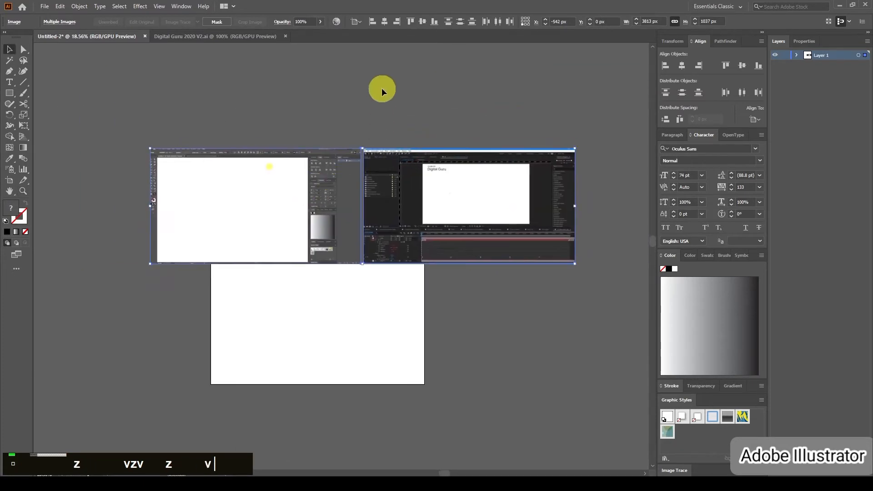
{"action": "left_click", "coordinate": [381, 88]}
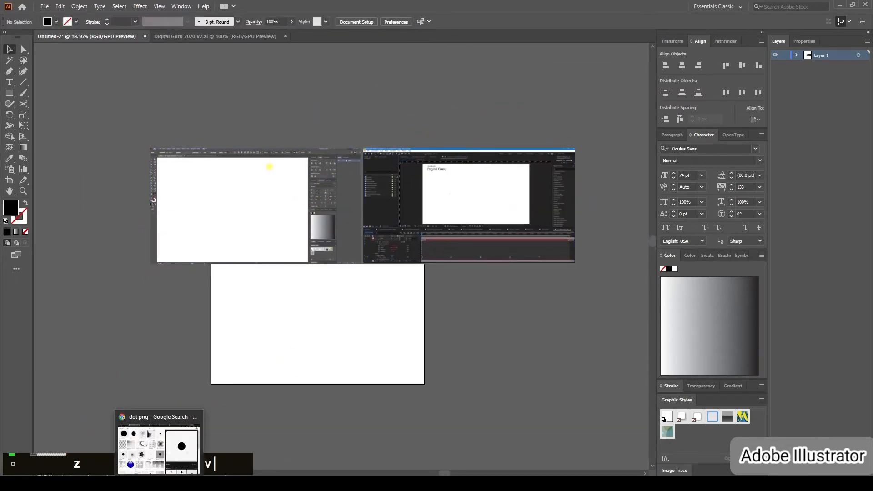
- Switch to Photoshop and capture a rectangular screenshot of its whole window
{"action": "left_click", "coordinate": [182, 484]}
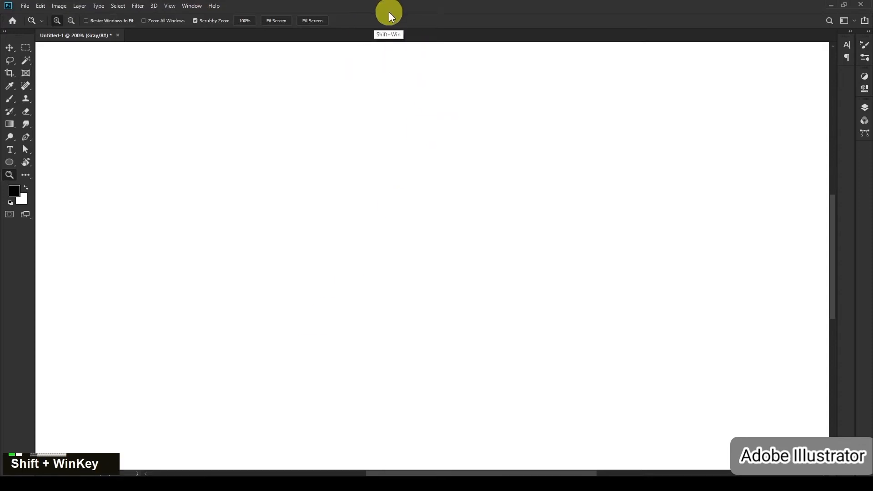
{"action": "key", "text": "shift+super+s"}
{"action": "key", "text": "Escape"}
{"action": "key", "text": "shift+super+s"}
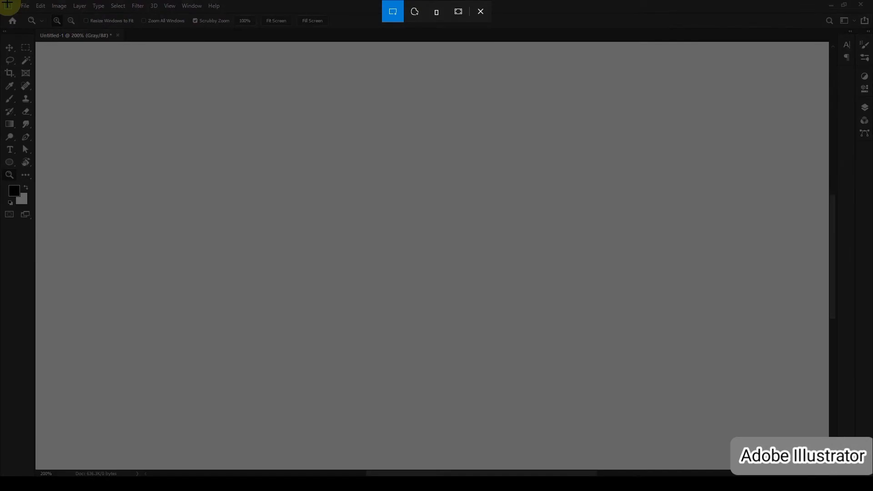
{"action": "left_click_drag", "start_coordinate": [8, 6], "coordinate": [837, 454]}
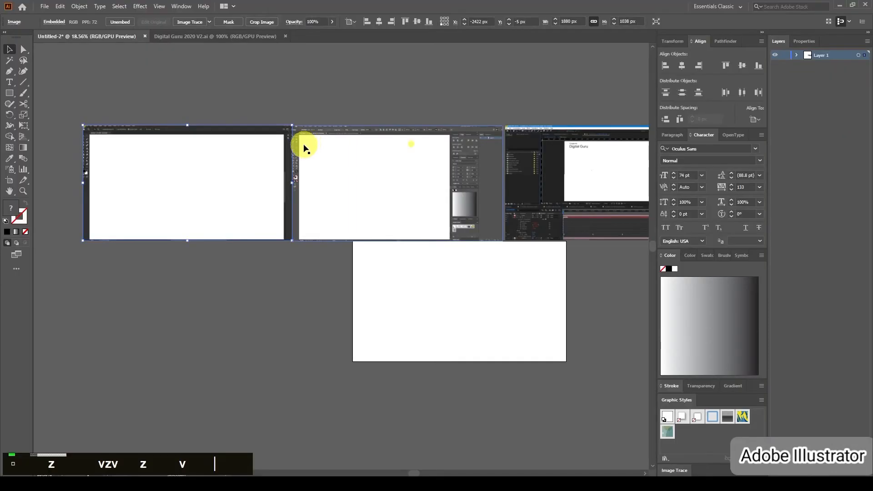
- Place the pasted Photoshop screenshot to the left of the Illustrator screenshot, leaving a small gap between them
{"action": "left_click_drag", "start_coordinate": [253, 178], "coordinate": [242, 179]}
{"action": "key", "text": "z"}
{"action": "left_click", "coordinate": [276, 185]}
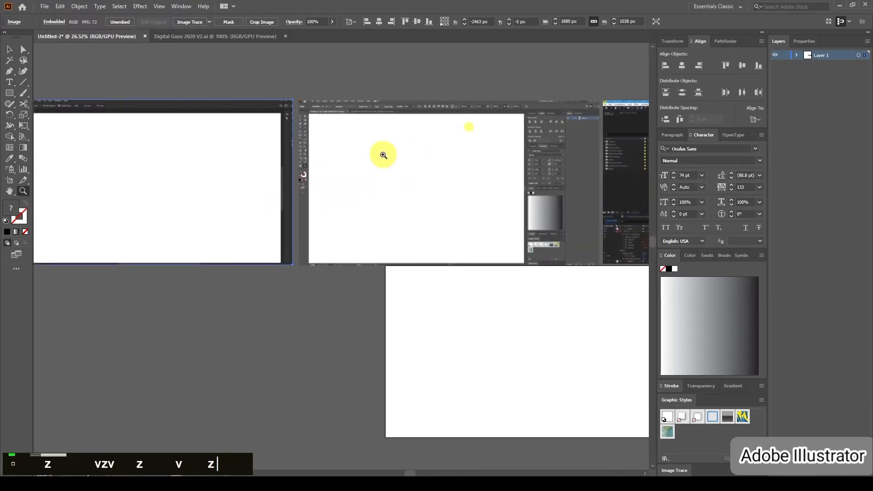
- Paint black 1 pt marks on the Photoshop screenshot: a circle with a handwritten label at the toolbar and a curve with a P along the panel strip
{"action": "key", "text": "b"}
{"action": "left_click_drag", "start_coordinate": [185, 146], "coordinate": [250, 171]}
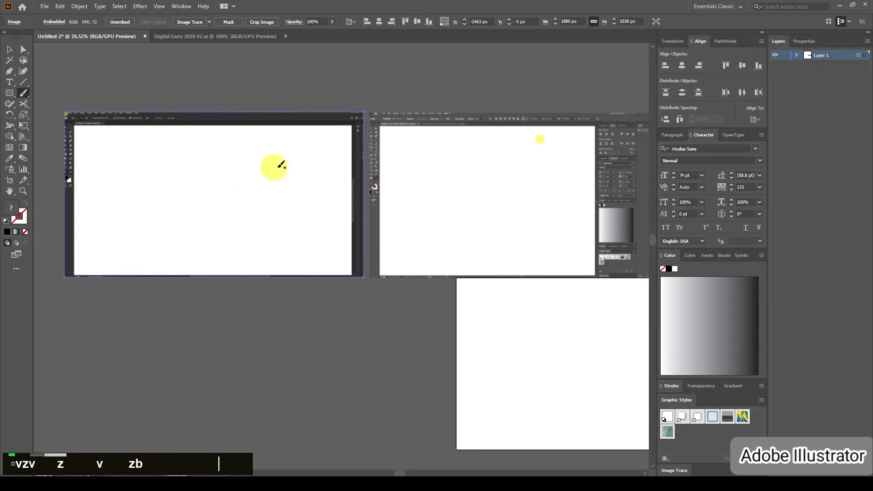
{"action": "key", "text": "v"}
{"action": "key", "text": "z"}
{"action": "left_click", "coordinate": [220, 162]}
{"action": "left_click", "coordinate": [251, 176]}
{"action": "left_click_drag", "start_coordinate": [300, 168], "coordinate": [352, 173]}
{"action": "key", "text": "v"}
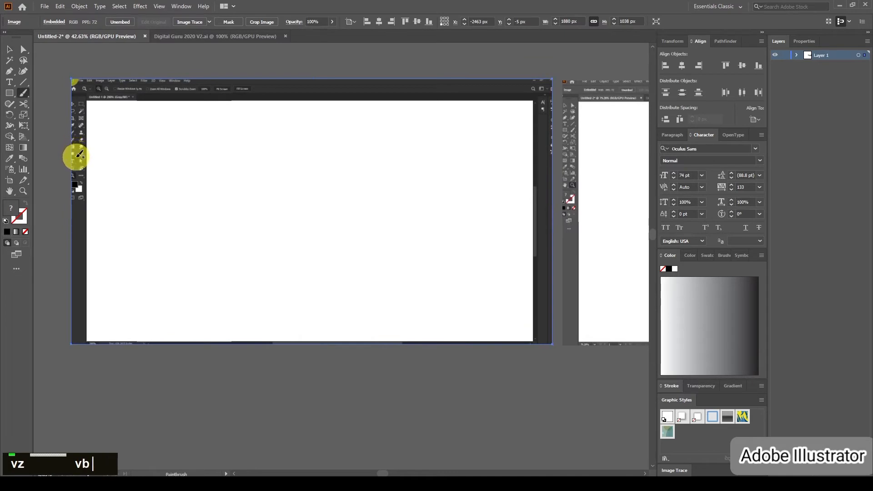
{"action": "double_click", "coordinate": [9, 231]}
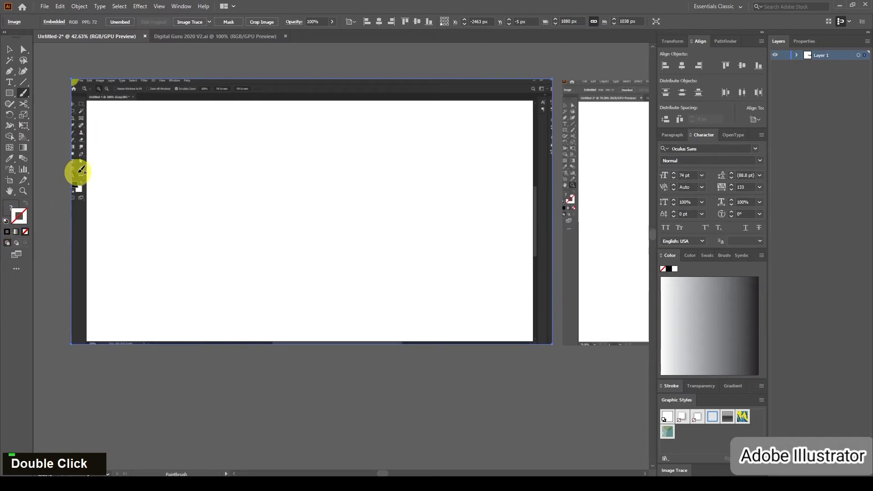
{"action": "mouse_move", "coordinate": [83, 129]}
{"action": "left_mouse_down"}
{"action": "mouse_move", "coordinate": [65, 150]}
{"action": "mouse_move", "coordinate": [76, 134]}
{"action": "mouse_move", "coordinate": [62, 161]}
{"action": "mouse_move", "coordinate": [80, 160]}
{"action": "mouse_move", "coordinate": [90, 133]}
{"action": "mouse_move", "coordinate": [119, 135]}
{"action": "left_mouse_up"}
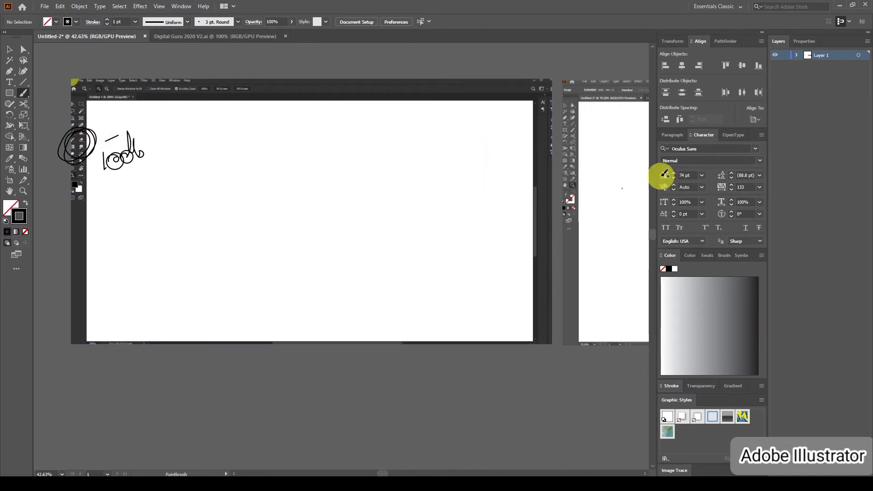
{"action": "mouse_move", "coordinate": [522, 105]}
{"action": "left_mouse_down"}
{"action": "mouse_move", "coordinate": [534, 196]}
{"action": "mouse_move", "coordinate": [510, 316]}
{"action": "mouse_move", "coordinate": [533, 336]}
{"action": "left_mouse_up"}
{"action": "mouse_move", "coordinate": [460, 210]}
{"action": "left_mouse_down"}
{"action": "mouse_move", "coordinate": [467, 231]}
{"action": "mouse_move", "coordinate": [481, 206]}
{"action": "left_mouse_up"}
- Paint a long curve beside the toolbar in the Illustrator screenshot and an arrow pointing at its panels
{"action": "key", "text": "space"}
{"action": "left_click_drag", "start_coordinate": [560, 185], "coordinate": [137, 198]}
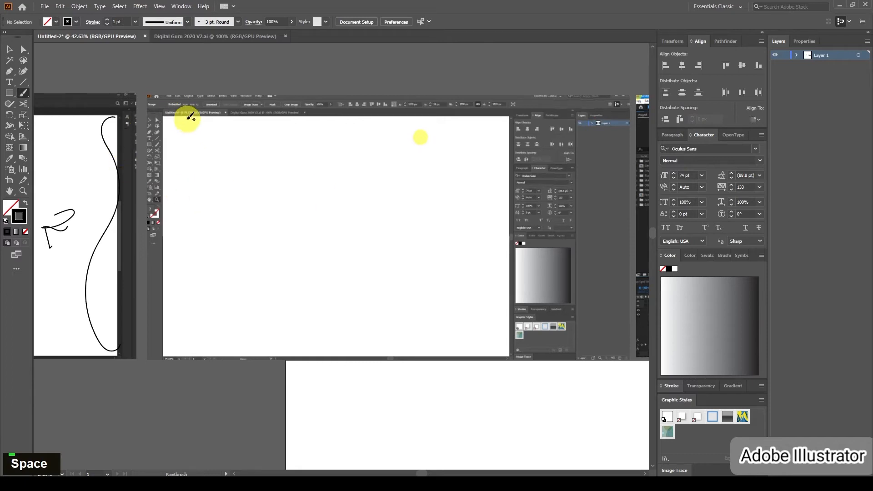
{"action": "mouse_move", "coordinate": [178, 138]}
{"action": "left_mouse_down"}
{"action": "mouse_move", "coordinate": [199, 240]}
{"action": "mouse_move", "coordinate": [170, 336]}
{"action": "mouse_move", "coordinate": [143, 336]}
{"action": "left_mouse_up"}
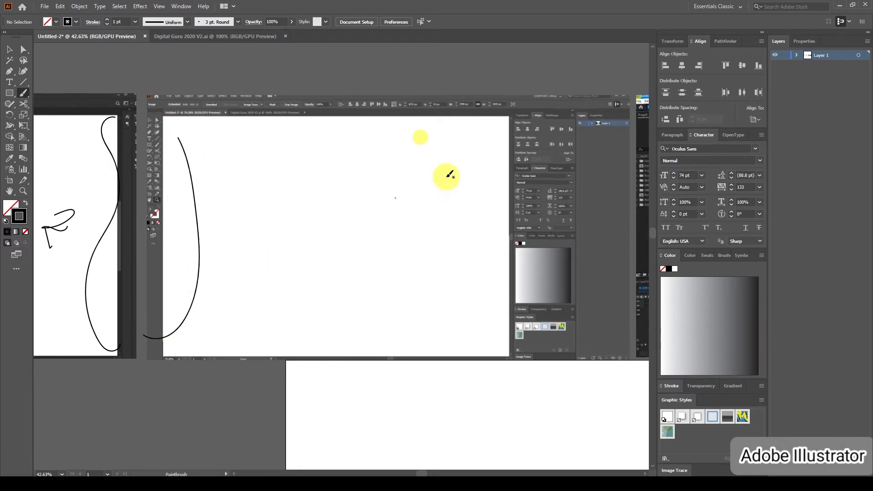
{"action": "left_click_drag", "start_coordinate": [433, 231], "coordinate": [439, 230]}
{"action": "mouse_move", "coordinate": [485, 191]}
{"action": "left_mouse_down"}
{"action": "mouse_move", "coordinate": [513, 197]}
{"action": "mouse_move", "coordinate": [481, 230]}
{"action": "mouse_move", "coordinate": [511, 197]}
{"action": "mouse_move", "coordinate": [486, 202]}
{"action": "left_mouse_up"}
{"action": "key", "text": "ctrl+z"}
- Paint an outline around the menu and toolbar area of the After Effects screenshot and an arrow pointing at its Effects & Presets panel
{"action": "key", "text": "space"}
{"action": "left_click_drag", "start_coordinate": [577, 199], "coordinate": [108, 223]}
{"action": "left_click_drag", "start_coordinate": [374, 195], "coordinate": [263, 178]}
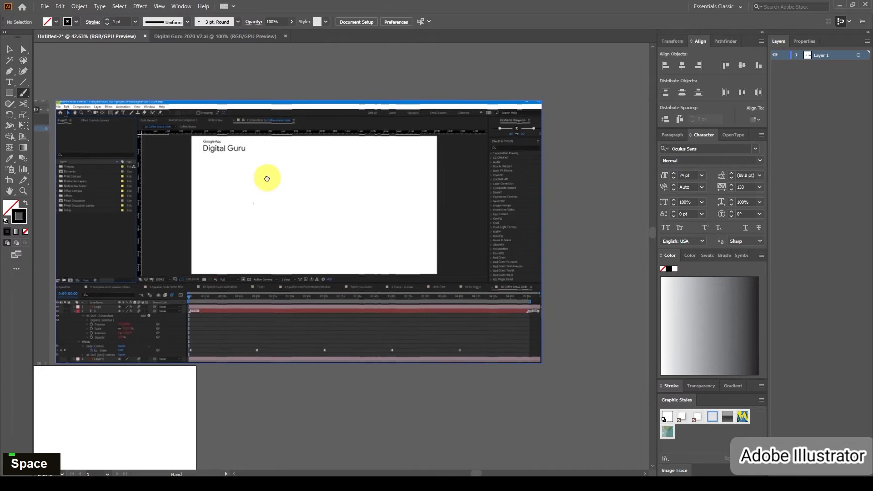
{"action": "key", "text": "space"}
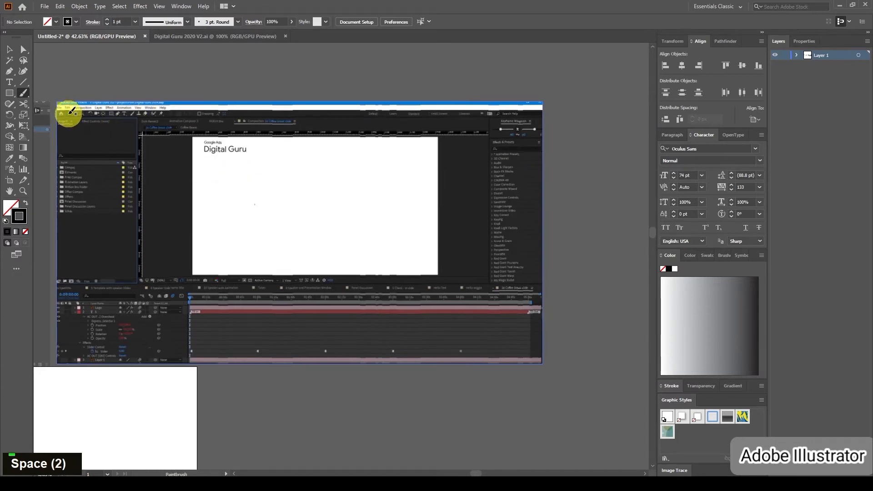
{"action": "mouse_move", "coordinate": [70, 84]}
{"action": "left_mouse_down"}
{"action": "mouse_move", "coordinate": [67, 109]}
{"action": "mouse_move", "coordinate": [68, 92]}
{"action": "mouse_move", "coordinate": [290, 83]}
{"action": "mouse_move", "coordinate": [288, 111]}
{"action": "mouse_move", "coordinate": [220, 111]}
{"action": "left_mouse_up"}
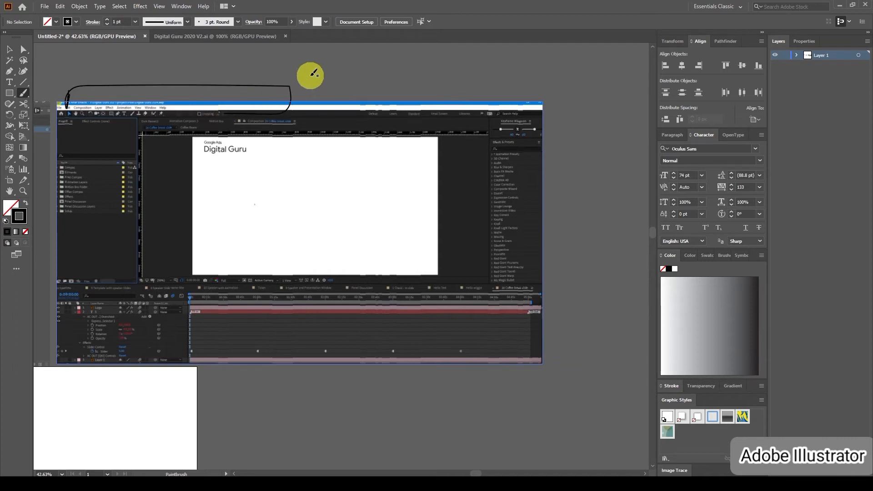
{"action": "mouse_move", "coordinate": [587, 141]}
{"action": "left_mouse_down"}
{"action": "mouse_move", "coordinate": [546, 163]}
{"action": "mouse_move", "coordinate": [555, 178]}
{"action": "left_mouse_up"}
- Compare the marked toolbar and panel positions across the Photoshop, Illustrator and After Effects screenshots
{"action": "key", "text": "space"}
{"action": "mouse_move", "coordinate": [209, 249]}
{"action": "left_mouse_down"}
{"action": "mouse_move", "coordinate": [483, 226]}
{"action": "mouse_move", "coordinate": [374, 175]}
{"action": "left_mouse_up"}
{"action": "key", "text": "z"}
{"action": "left_click_drag", "start_coordinate": [314, 210], "coordinate": [280, 179]}
{"action": "key", "text": "space"}
{"action": "left_click_drag", "start_coordinate": [298, 210], "coordinate": [425, 212]}
{"action": "key", "text": "space"}
{"action": "key", "text": "v"}
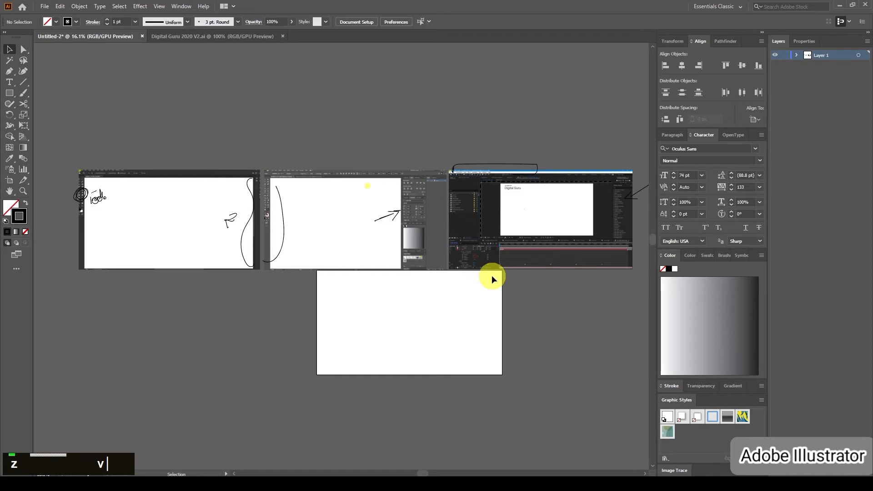
{"action": "key", "text": "z"}
{"action": "left_click_drag", "start_coordinate": [503, 210], "coordinate": [630, 232]}
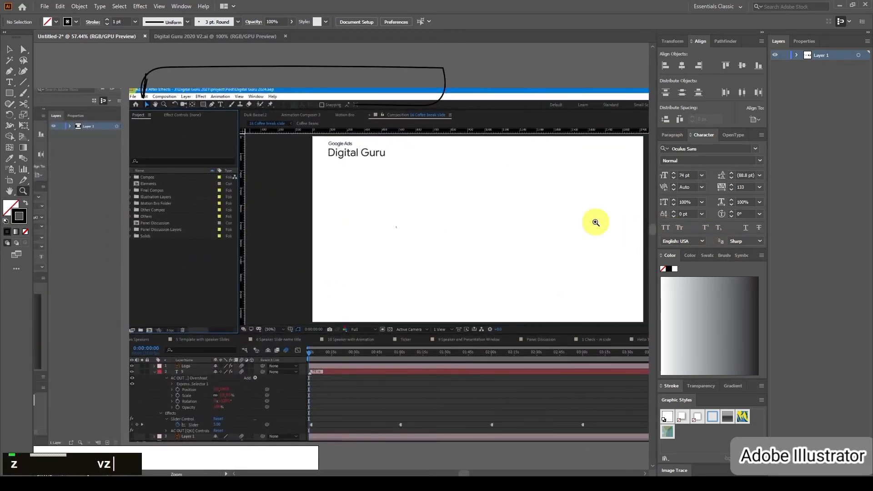
{"action": "left_click_drag", "start_coordinate": [503, 202], "coordinate": [339, 175]}
{"action": "key", "text": "space"}
{"action": "left_click_drag", "start_coordinate": [265, 217], "coordinate": [509, 179]}
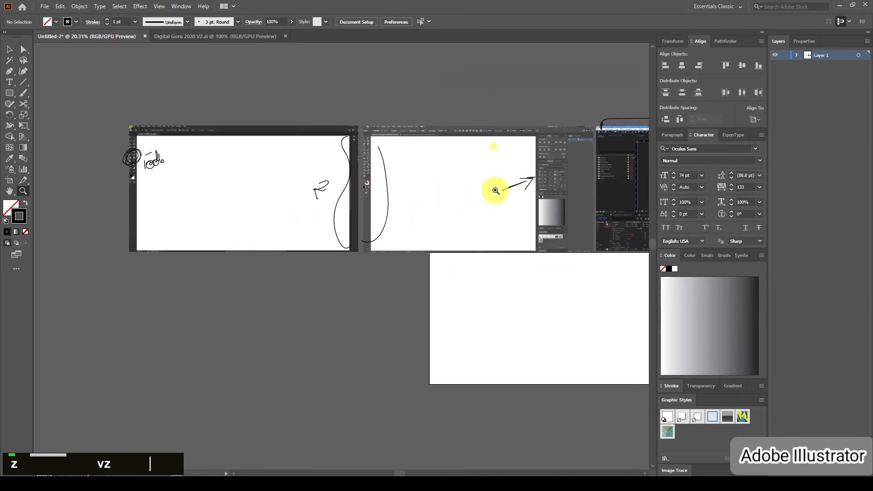
{"action": "left_click_drag", "start_coordinate": [566, 187], "coordinate": [418, 191]}
{"action": "key", "text": "v"}
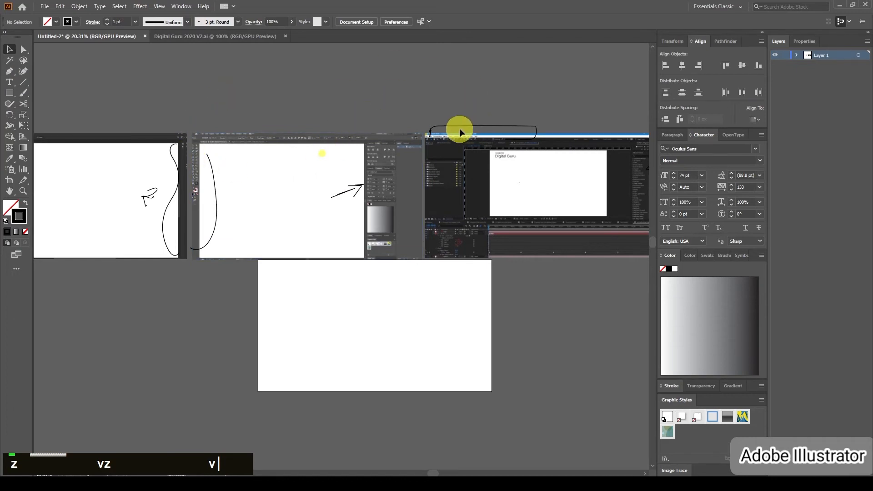
- Examine the After Effects screenshot's toolbar and the Illustrator screenshot's panels up close
{"action": "mouse_move", "coordinate": [395, 35]}
{"action": "left_mouse_down"}
{"action": "mouse_move", "coordinate": [376, 85]}
{"action": "mouse_move", "coordinate": [289, 84]}
{"action": "mouse_move", "coordinate": [386, 80]}
{"action": "mouse_move", "coordinate": [353, 48]}
{"action": "mouse_move", "coordinate": [402, 45]}
{"action": "mouse_move", "coordinate": [381, 32]}
{"action": "mouse_move", "coordinate": [386, 44]}
{"action": "left_mouse_up"}
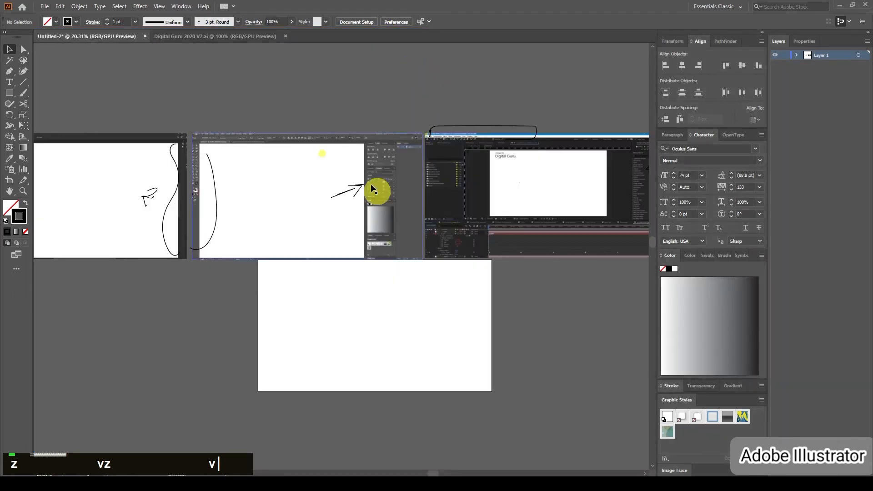
{"action": "key", "text": "space"}
{"action": "left_click_drag", "start_coordinate": [166, 186], "coordinate": [354, 164]}
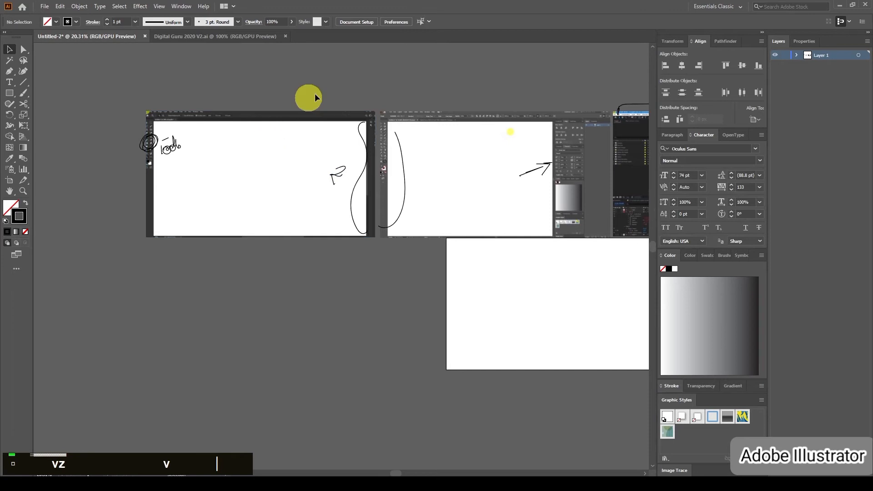
{"action": "left_click_drag", "start_coordinate": [341, 82], "coordinate": [353, 178]}
{"action": "key", "text": "space"}
{"action": "mouse_move", "coordinate": [518, 153]}
{"action": "left_mouse_down"}
{"action": "mouse_move", "coordinate": [431, 152]}
{"action": "mouse_move", "coordinate": [314, 168]}
{"action": "left_mouse_up"}
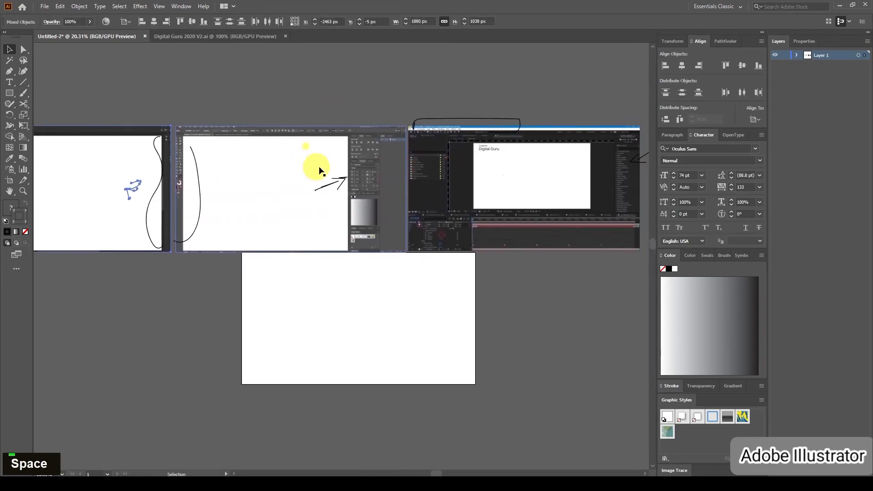
{"action": "key", "text": "space"}
{"action": "left_click_drag", "start_coordinate": [597, 131], "coordinate": [477, 128]}
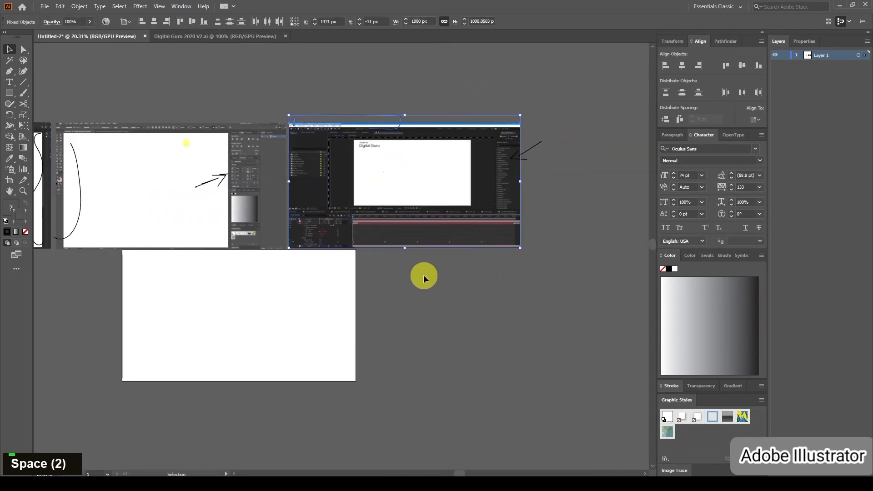
{"action": "key", "text": "space"}
{"action": "left_click_drag", "start_coordinate": [221, 195], "coordinate": [313, 188]}
{"action": "key", "text": "z"}
{"action": "left_click_drag", "start_coordinate": [444, 110], "coordinate": [581, 149]}
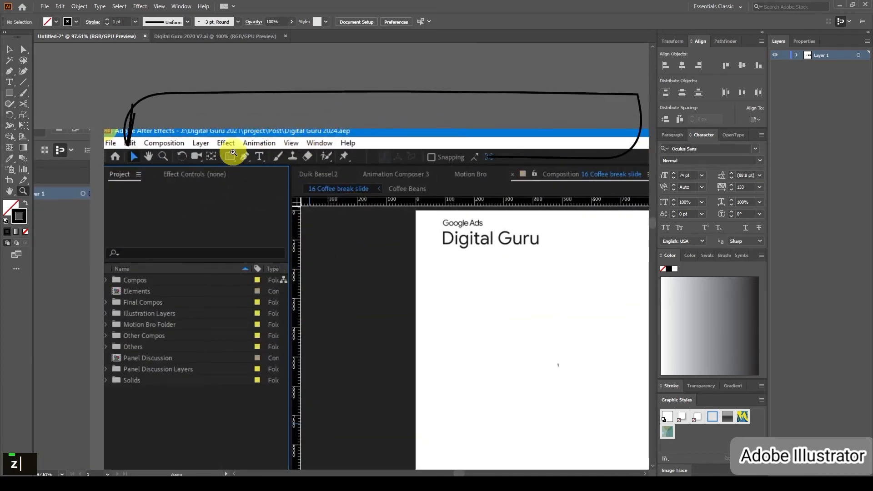
{"action": "key", "text": "space"}
{"action": "left_click_drag", "start_coordinate": [173, 210], "coordinate": [645, 182]}
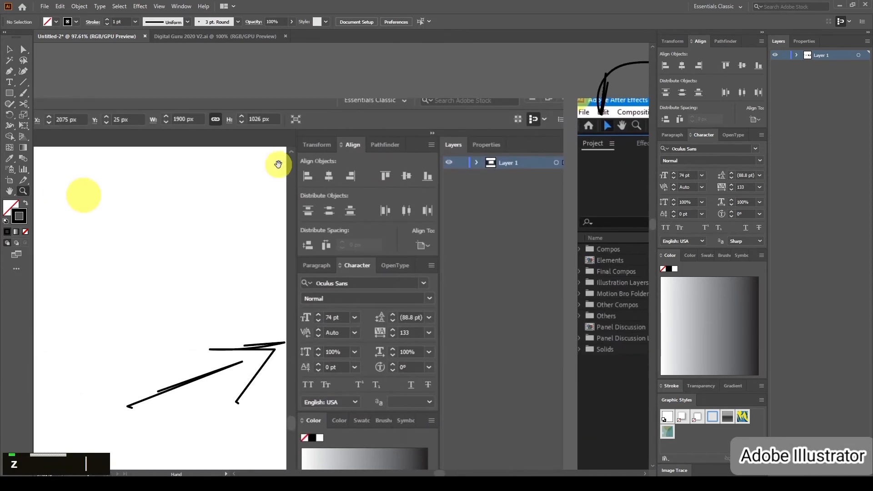
- Examine the Illustrator screenshot's panels and toolbar up close, followed by the Photoshop screenshot's marked toolbar
{"action": "left_click_drag", "start_coordinate": [273, 166], "coordinate": [603, 164]}
{"action": "left_click_drag", "start_coordinate": [267, 175], "coordinate": [509, 165]}
{"action": "key", "text": "v"}
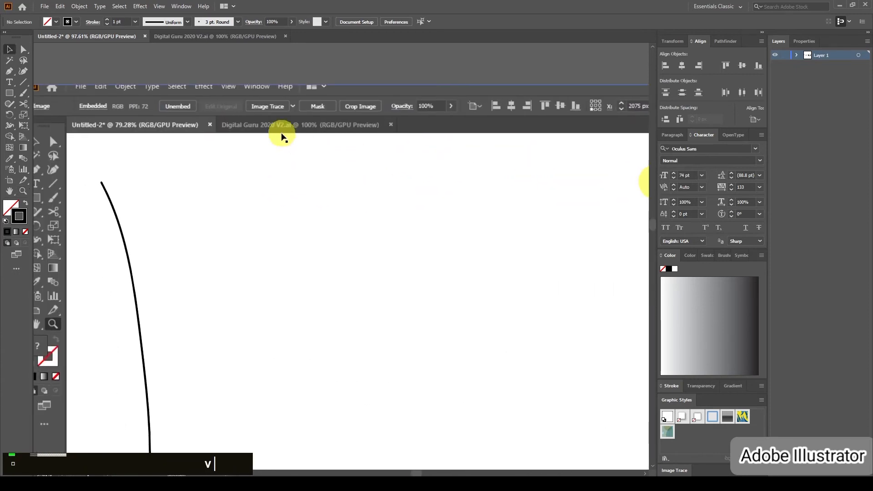
{"action": "key", "text": "space"}
{"action": "left_click_drag", "start_coordinate": [116, 127], "coordinate": [401, 117]}
{"action": "left_click_drag", "start_coordinate": [100, 173], "coordinate": [635, 177]}
{"action": "left_click_drag", "start_coordinate": [206, 147], "coordinate": [595, 150]}
{"action": "key", "text": "v"}
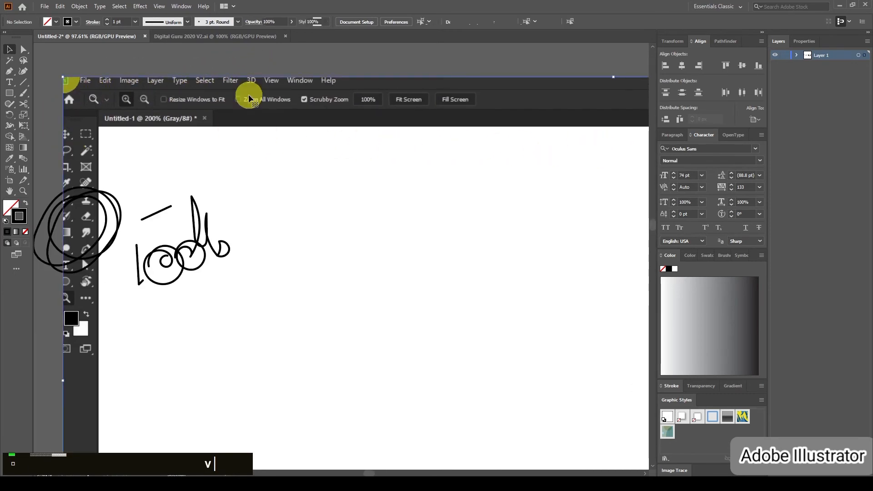
{"action": "left_click", "coordinate": [354, 76]}
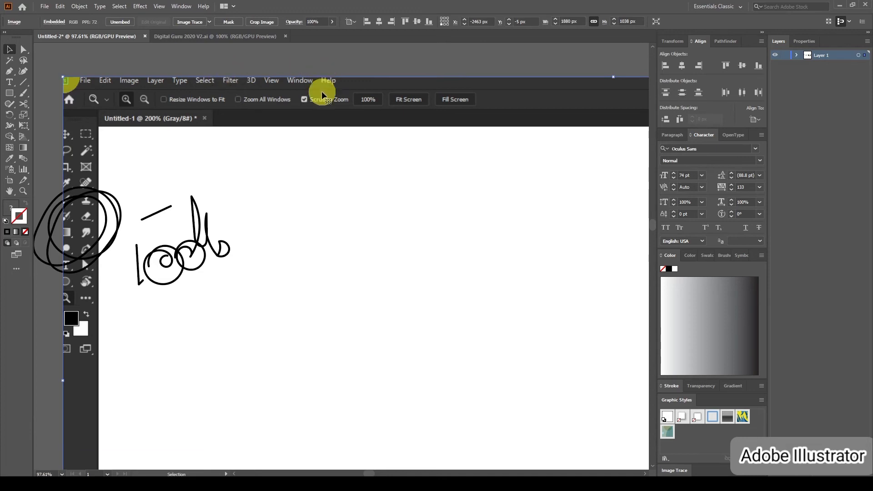
- Review the Photoshop, Illustrator and After Effects screenshots side by side, from the toolbars to the panels
{"action": "key", "text": "z"}
{"action": "left_click_drag", "start_coordinate": [391, 178], "coordinate": [274, 112]}
{"action": "left_click_drag", "start_coordinate": [427, 190], "coordinate": [355, 152]}
{"action": "key", "text": "space"}
{"action": "left_click_drag", "start_coordinate": [476, 185], "coordinate": [151, 157]}
{"action": "left_click_drag", "start_coordinate": [417, 177], "coordinate": [373, 142]}
{"action": "key", "text": "space"}
{"action": "left_click_drag", "start_coordinate": [459, 168], "coordinate": [367, 132]}
{"action": "left_click_drag", "start_coordinate": [584, 110], "coordinate": [608, 197]}
{"action": "left_click_drag", "start_coordinate": [313, 190], "coordinate": [408, 205]}
{"action": "key", "text": "space"}
{"action": "key", "text": "space"}
{"action": "left_click_drag", "start_coordinate": [449, 187], "coordinate": [434, 186]}
- Delete all three interface screenshots together with the painted markings around them
{"action": "key", "text": "v"}
{"action": "mouse_move", "coordinate": [613, 113]}
{"action": "left_mouse_down"}
{"action": "mouse_move", "coordinate": [602, 155]}
{"action": "mouse_move", "coordinate": [176, 216]}
{"action": "left_mouse_up"}
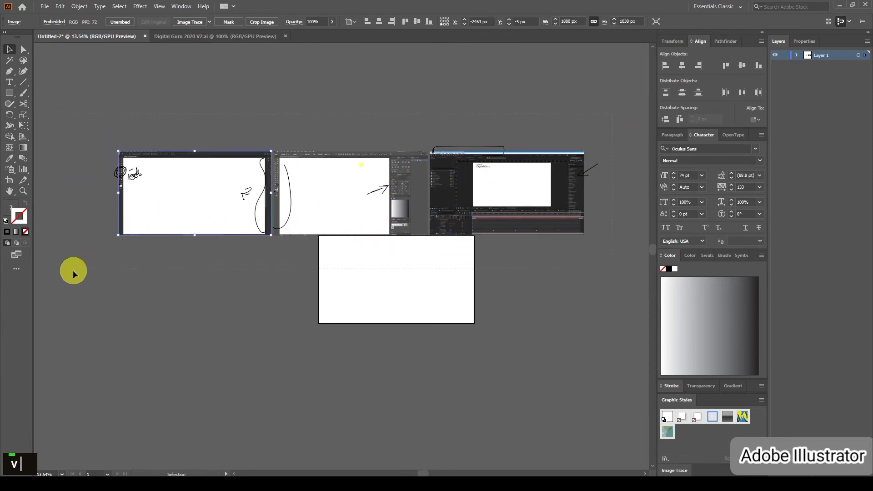
{"action": "left_click_drag", "start_coordinate": [73, 270], "coordinate": [96, 266]}
{"action": "key", "text": "Delete"}
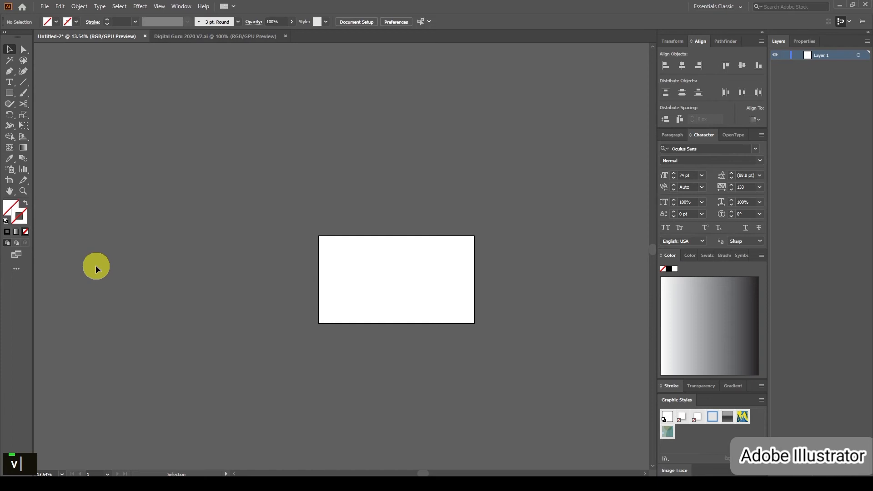
- Draw a large closed curved shape across the artboard with the Pen tool, using six smooth points and ending at the starting point
{"action": "key", "text": "z"}
{"action": "left_click_drag", "start_coordinate": [358, 290], "coordinate": [507, 309]}
{"action": "key", "text": "space"}
{"action": "left_click_drag", "start_coordinate": [575, 282], "coordinate": [454, 249]}
{"action": "left_click_drag", "start_coordinate": [290, 248], "coordinate": [360, 262]}
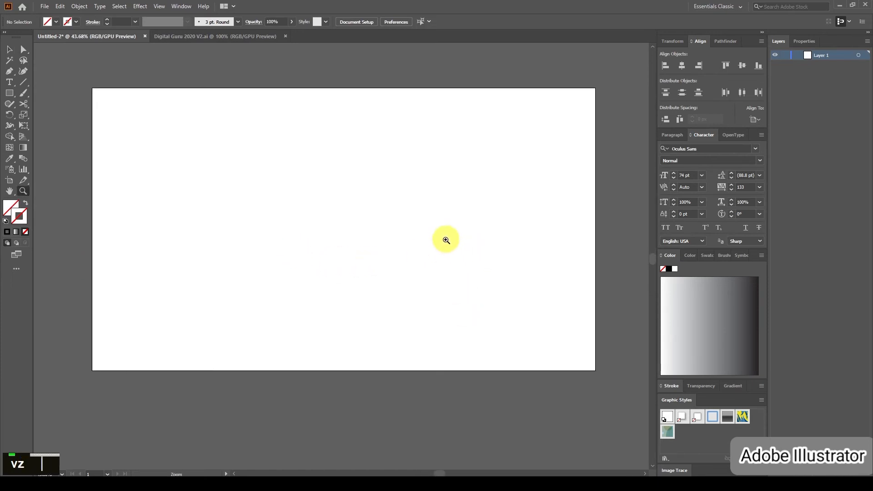
{"action": "key", "text": "p"}
{"action": "left_click", "coordinate": [174, 241]}
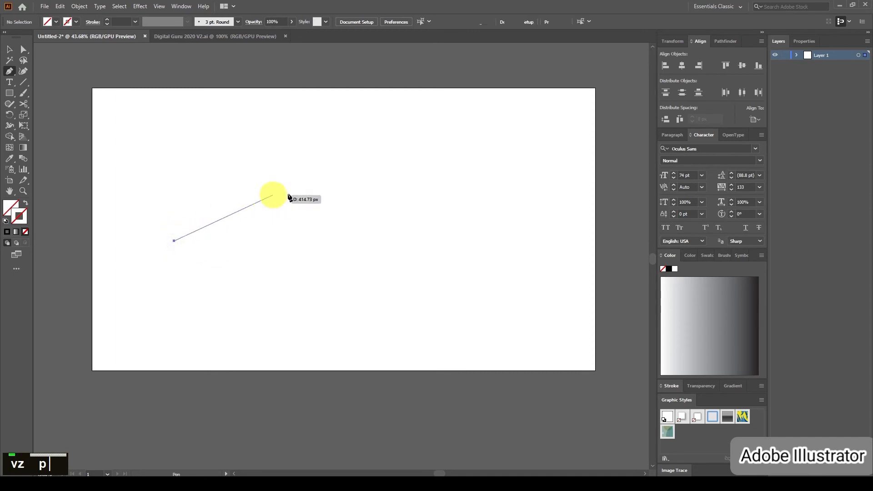
{"action": "left_click_drag", "start_coordinate": [313, 190], "coordinate": [414, 236]}
{"action": "left_click_drag", "start_coordinate": [448, 301], "coordinate": [541, 253]}
{"action": "left_click_drag", "start_coordinate": [453, 99], "coordinate": [373, 82]}
{"action": "left_click_drag", "start_coordinate": [212, 74], "coordinate": [171, 105]}
{"action": "left_click_drag", "start_coordinate": [146, 172], "coordinate": [156, 184]}
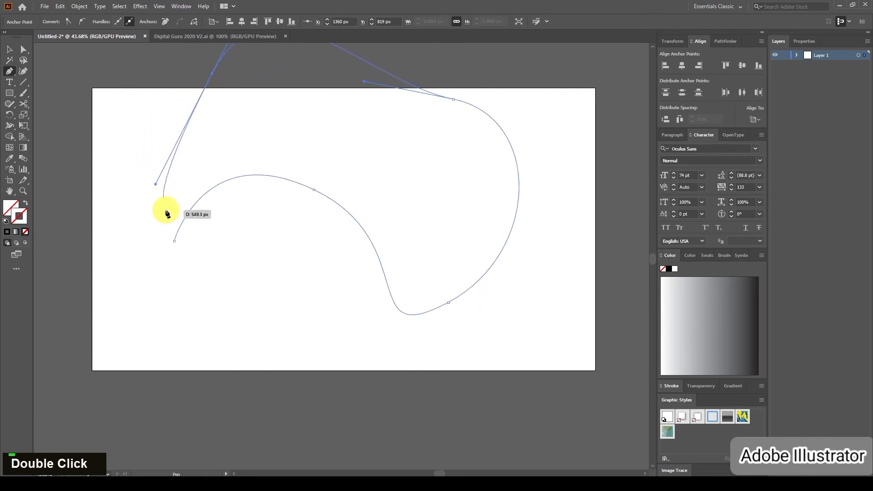
{"action": "left_click_drag", "start_coordinate": [174, 240], "coordinate": [304, 299]}
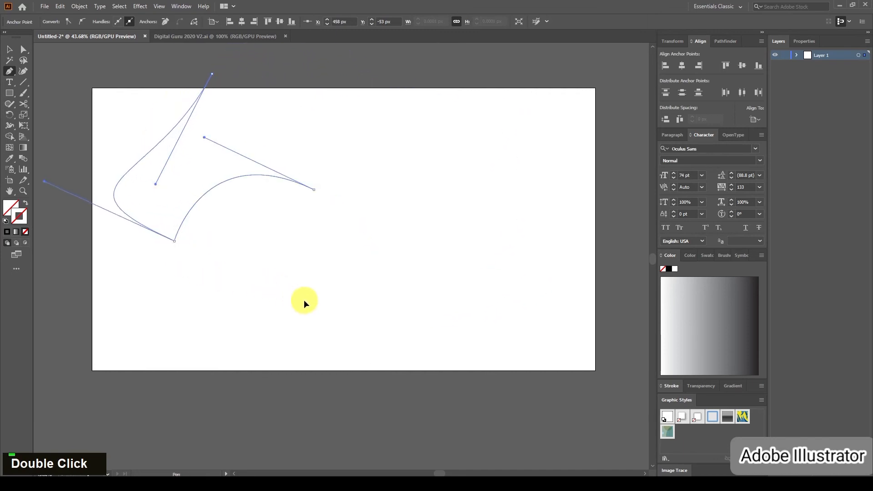
{"action": "key", "text": "v"}
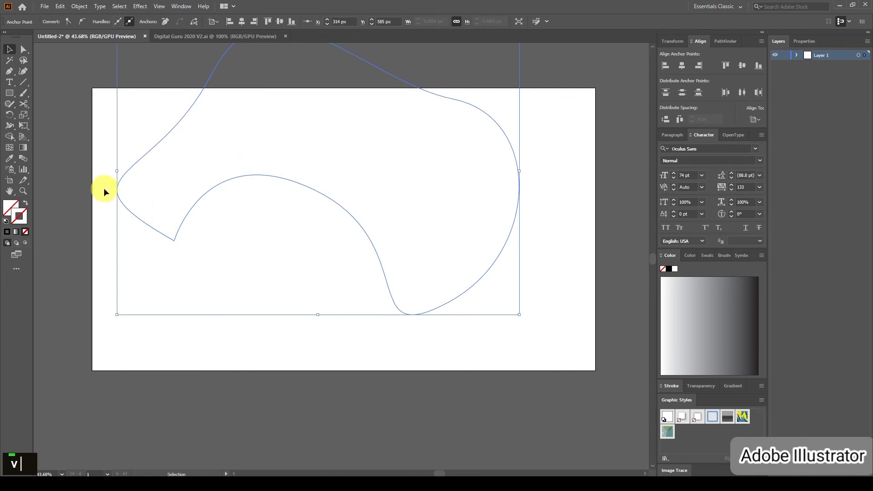
- Fill the closed curved shape with solid black and move it down and right onto the artboard
{"action": "left_click", "coordinate": [9, 208]}
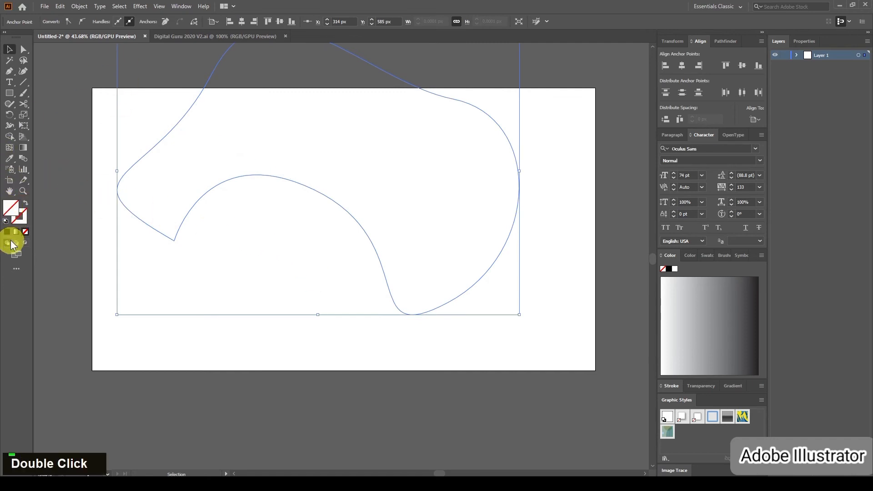
{"action": "left_click", "coordinate": [7, 232]}
{"action": "left_click_drag", "start_coordinate": [312, 126], "coordinate": [339, 194]}
{"action": "left_click_drag", "start_coordinate": [340, 157], "coordinate": [371, 172]}
- Copy the black shape, switch to Photoshop and paste it into the Untitled-1 document as a Smart Object
{"action": "left_click", "coordinate": [479, 130]}
{"action": "left_click", "coordinate": [369, 185]}
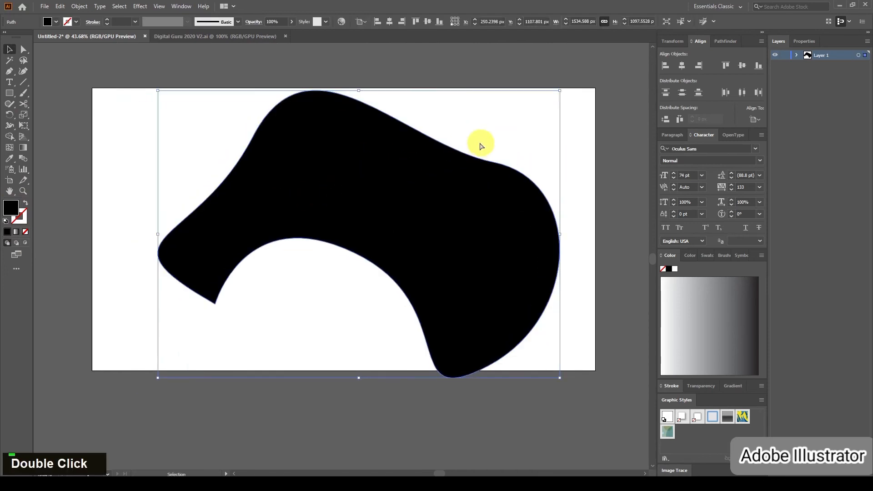
{"action": "key", "text": "ctrl+c"}
{"action": "left_click", "coordinate": [470, 111]}
{"action": "left_click", "coordinate": [291, 157]}
{"action": "key", "text": "ctrl+c"}
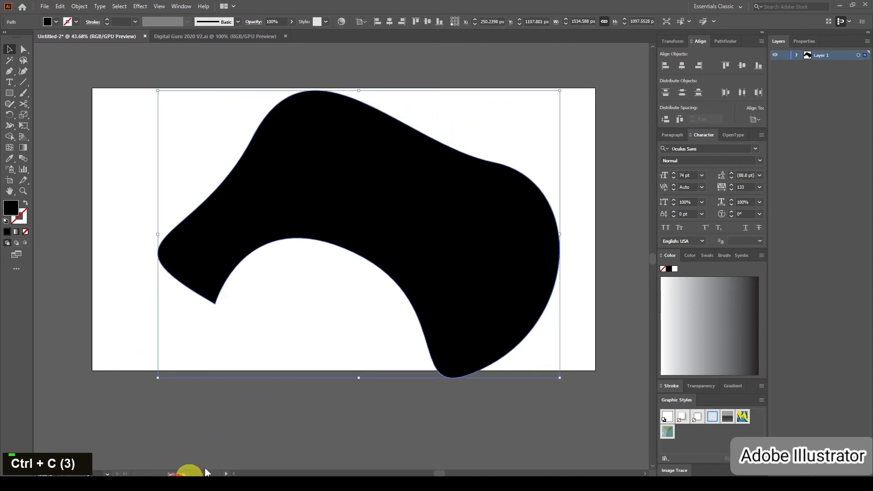
{"action": "left_click", "coordinate": [180, 482]}
{"action": "key", "text": "ctrl+v"}
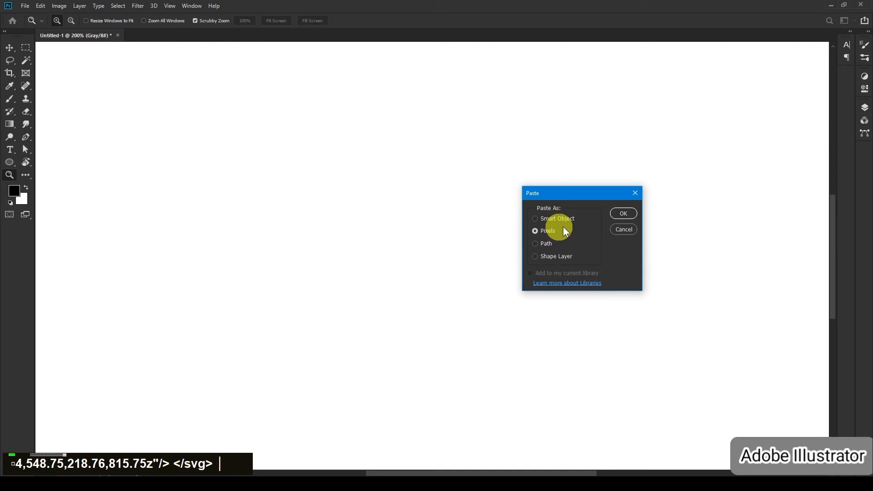
{"action": "left_click", "coordinate": [564, 219]}
{"action": "left_click", "coordinate": [619, 214]}
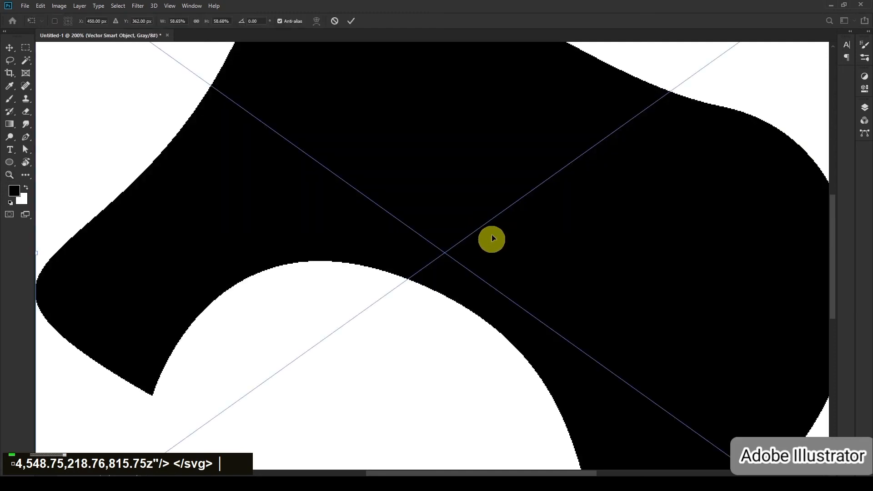
{"action": "key", "text": "Return"}
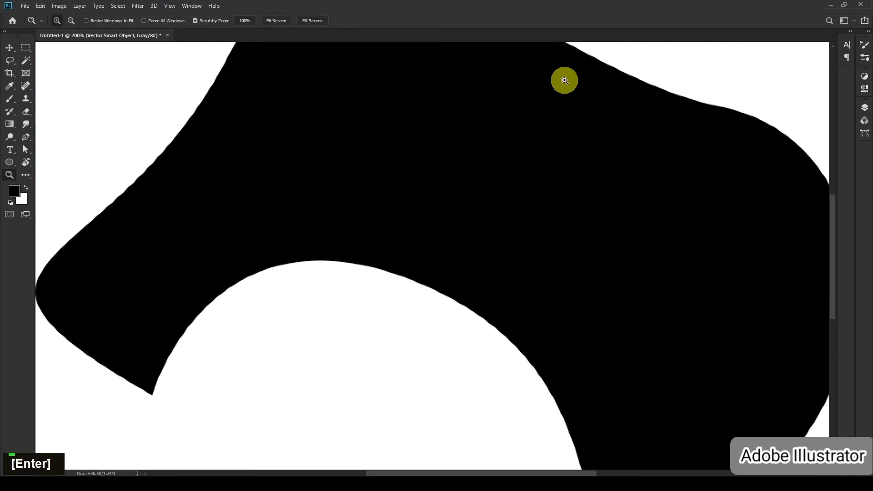
- Display the Layers panel and scale the Vector Smart Object down to roughly half its size with Free Transform
{"action": "left_click_drag", "start_coordinate": [439, 243], "coordinate": [468, 227]}
{"action": "key", "text": "space"}
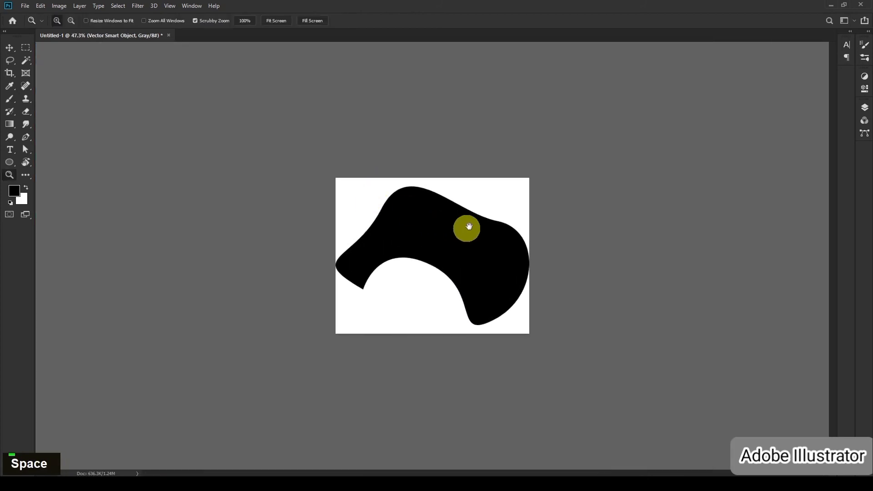
{"action": "left_click_drag", "start_coordinate": [393, 237], "coordinate": [517, 251]}
{"action": "key", "text": "space"}
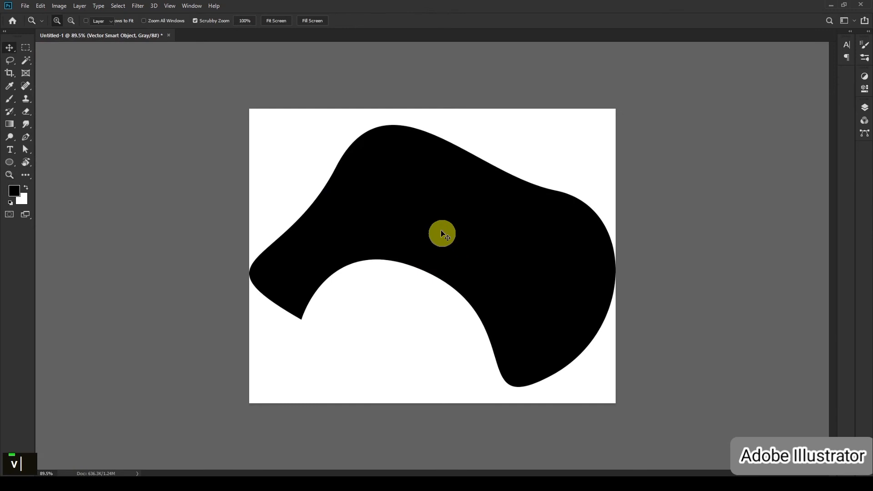
{"action": "key", "text": "v"}
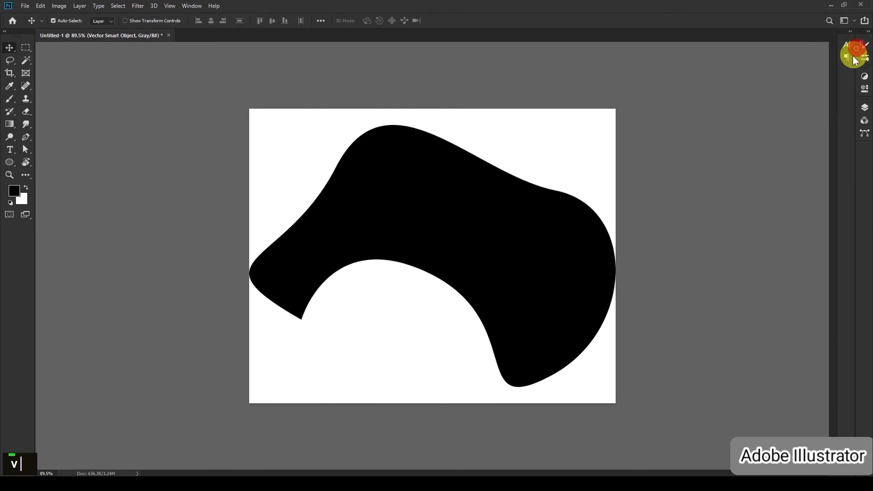
{"action": "left_click", "coordinate": [866, 45]}
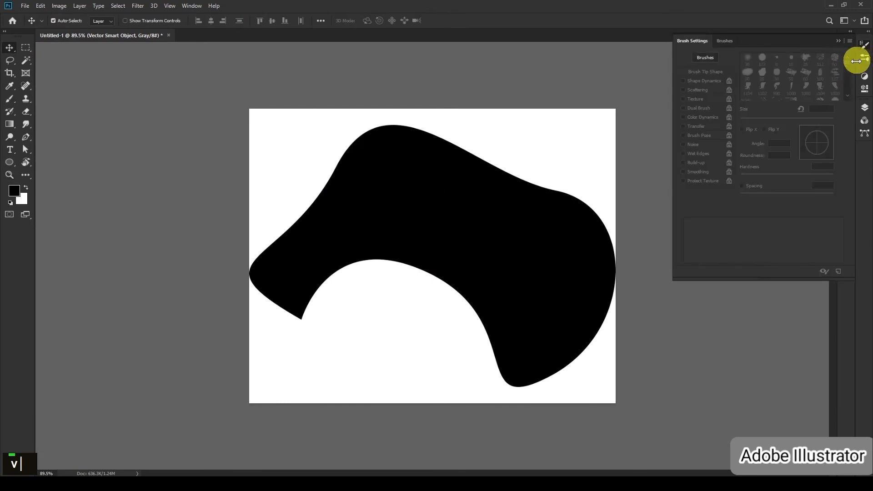
{"action": "left_click", "coordinate": [865, 107]}
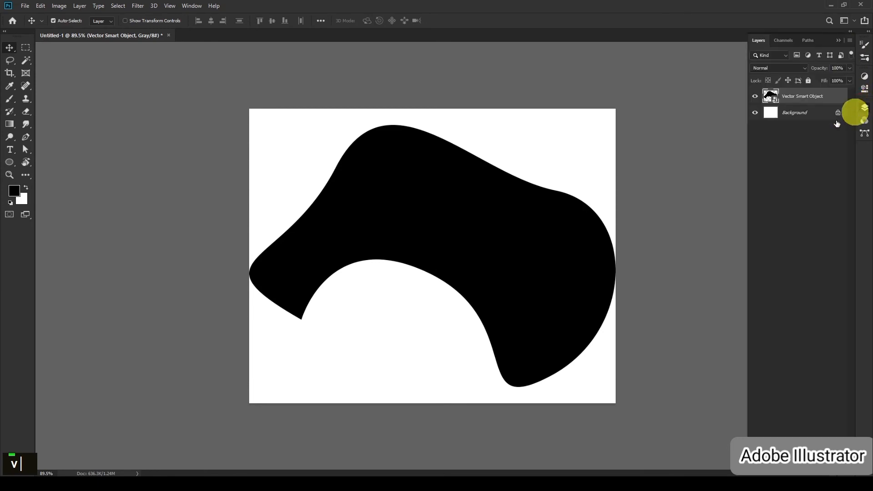
{"action": "key", "text": "ctrl+t"}
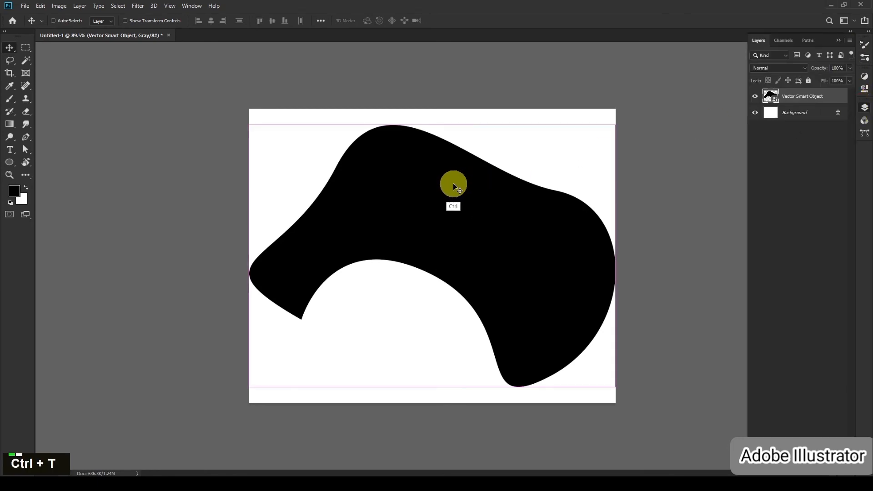
{"action": "left_click_drag", "start_coordinate": [615, 125], "coordinate": [423, 212]}
{"action": "key", "text": "Return"}
- Rasterize the Vector Smart Object layer so that the Eraser tool can be used on it
{"action": "key", "text": "z"}
{"action": "mouse_move", "coordinate": [379, 260]}
{"action": "left_mouse_down"}
{"action": "mouse_move", "coordinate": [525, 265]}
{"action": "mouse_move", "coordinate": [478, 236]}
{"action": "left_mouse_up"}
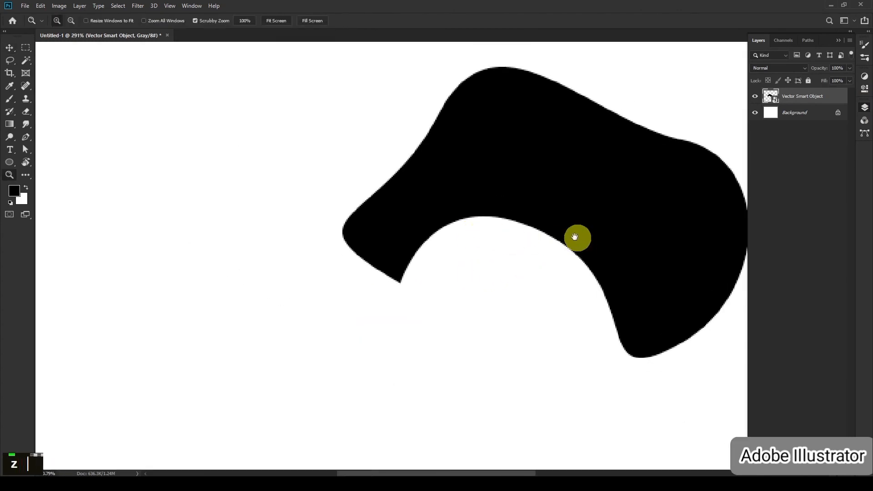
{"action": "left_click_drag", "start_coordinate": [619, 250], "coordinate": [500, 250]}
{"action": "key", "text": "e"}
{"action": "left_click", "coordinate": [630, 146]}
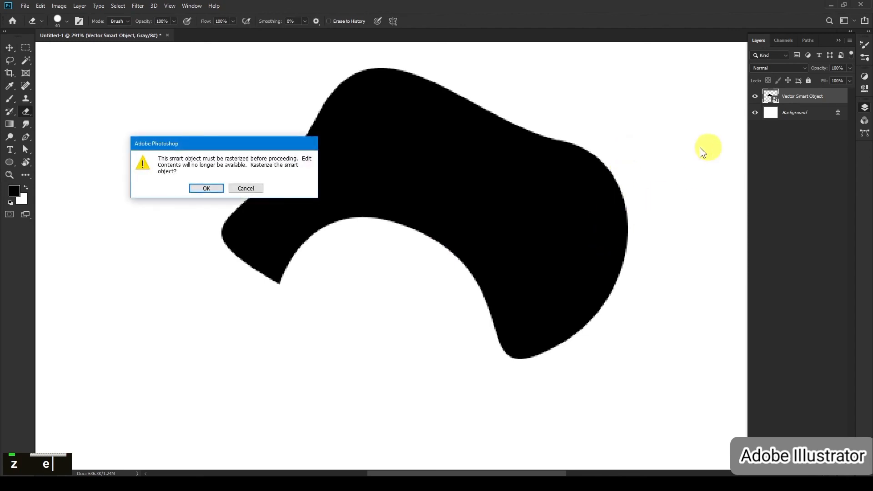
{"action": "left_click", "coordinate": [246, 188]}
{"action": "key", "text": "e"}
{"action": "left_click", "coordinate": [364, 169]}
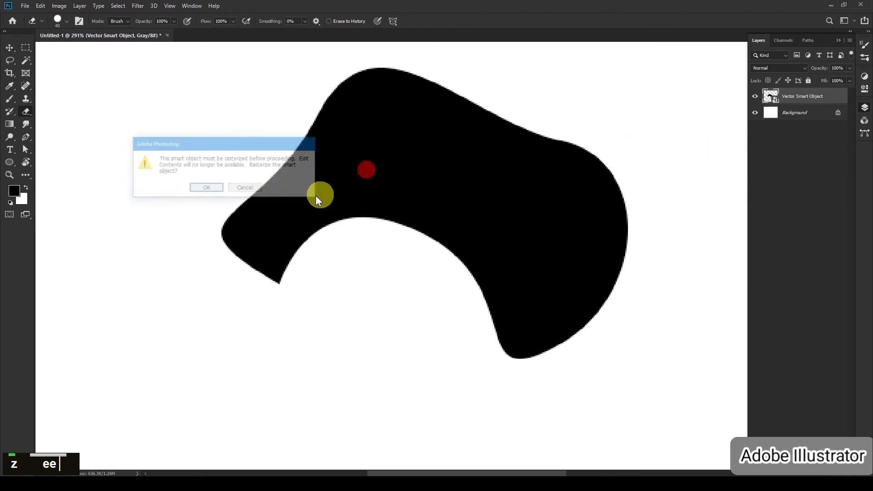
{"action": "double_click", "coordinate": [211, 189]}
- Try erasing broad strokes across the upper part of the black shape and undo the erasing
{"action": "mouse_move", "coordinate": [629, 150]}
{"action": "left_mouse_down"}
{"action": "mouse_move", "coordinate": [583, 290]}
{"action": "mouse_move", "coordinate": [650, 177]}
{"action": "mouse_move", "coordinate": [407, 98]}
{"action": "mouse_move", "coordinate": [484, 197]}
{"action": "mouse_move", "coordinate": [397, 174]}
{"action": "mouse_move", "coordinate": [419, 228]}
{"action": "left_mouse_up"}
{"action": "key", "text": "ctrl+z"}
{"action": "key", "text": "ctrl+z"}
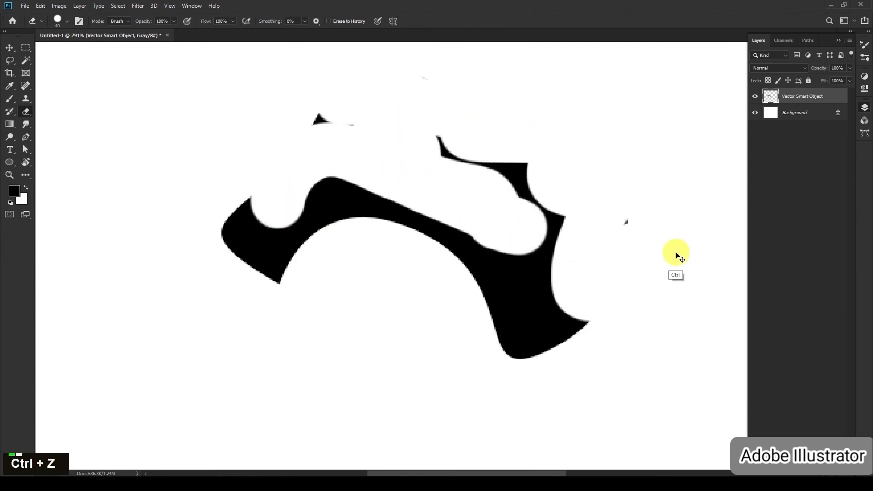
{"action": "key", "text": "ctrl+shift+z"}
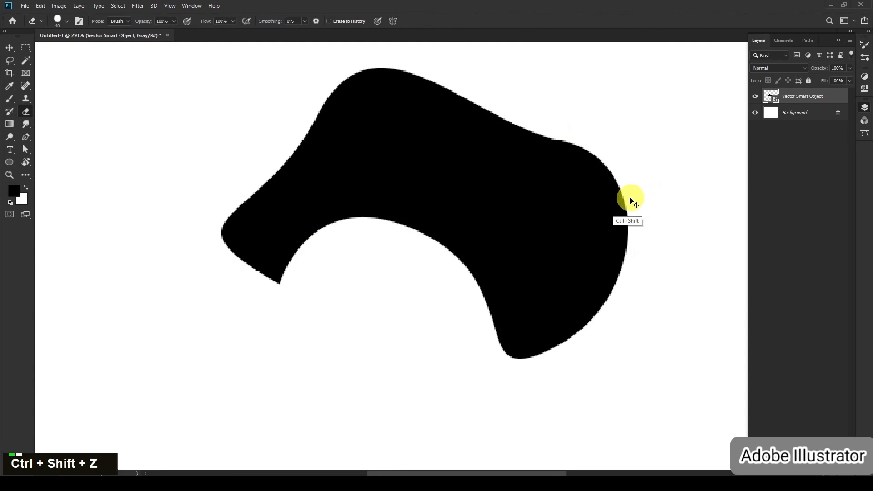
- Inspect the edges of the rasterized black shape up close for pixelation
{"action": "key", "text": "v"}
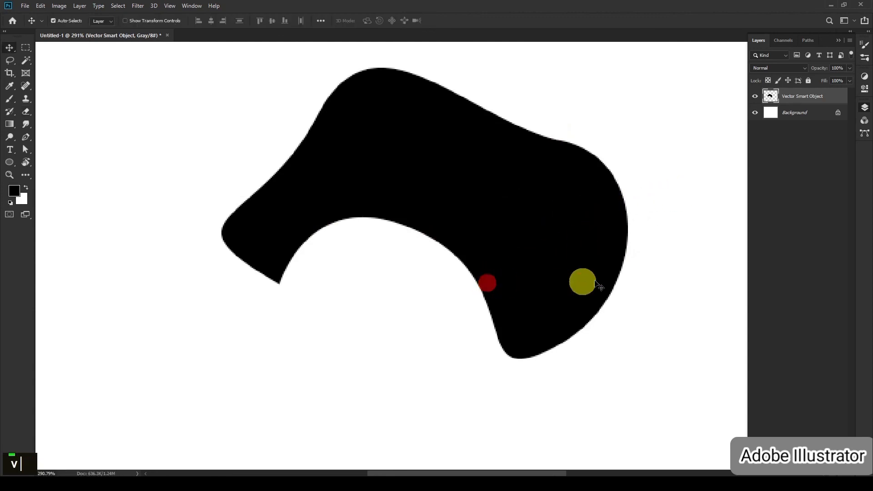
{"action": "left_click", "coordinate": [677, 217]}
{"action": "left_click_drag", "start_coordinate": [656, 210], "coordinate": [549, 226]}
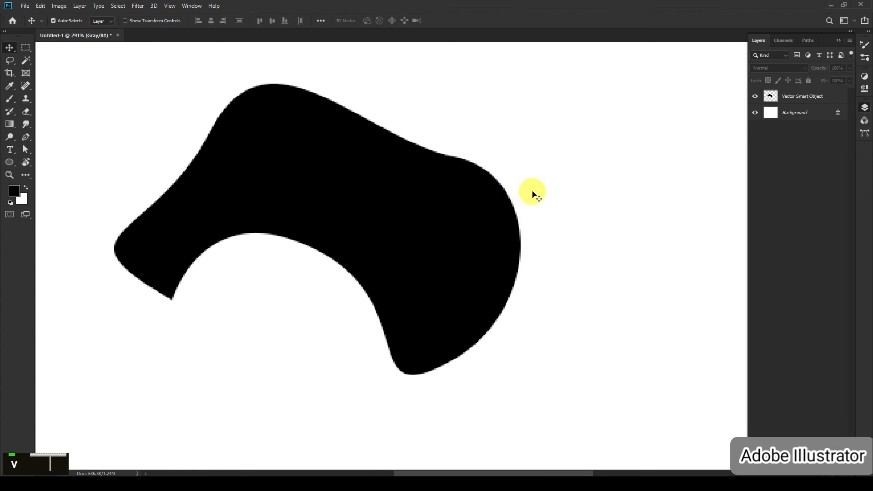
{"action": "key", "text": "z"}
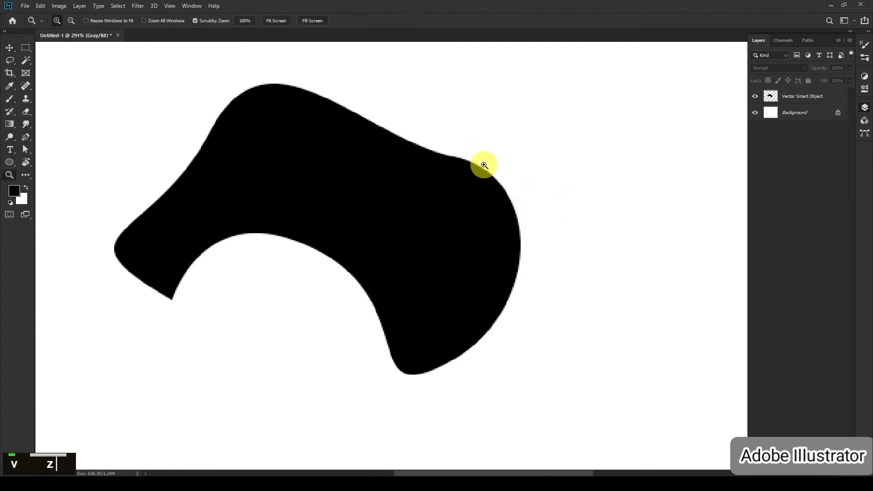
{"action": "left_click_drag", "start_coordinate": [450, 159], "coordinate": [626, 242]}
{"action": "left_click_drag", "start_coordinate": [550, 242], "coordinate": [386, 252]}
{"action": "left_click_drag", "start_coordinate": [386, 252], "coordinate": [429, 214]}
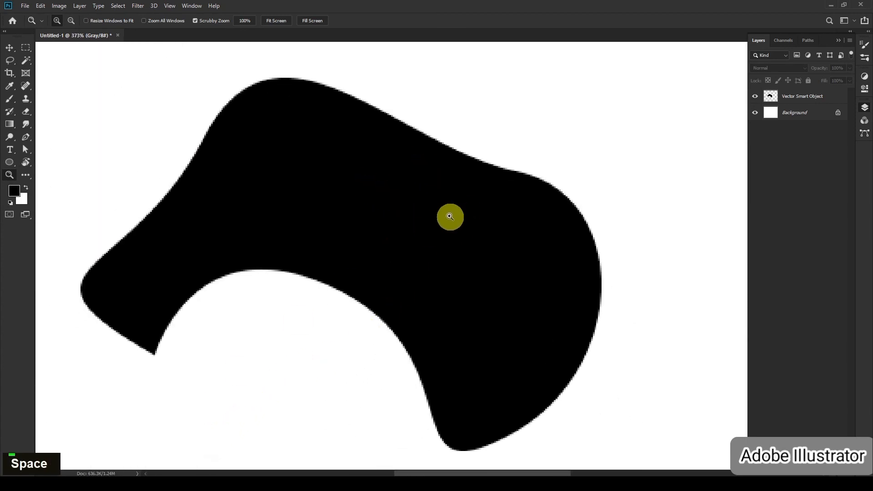
{"action": "left_click_drag", "start_coordinate": [526, 179], "coordinate": [523, 224]}
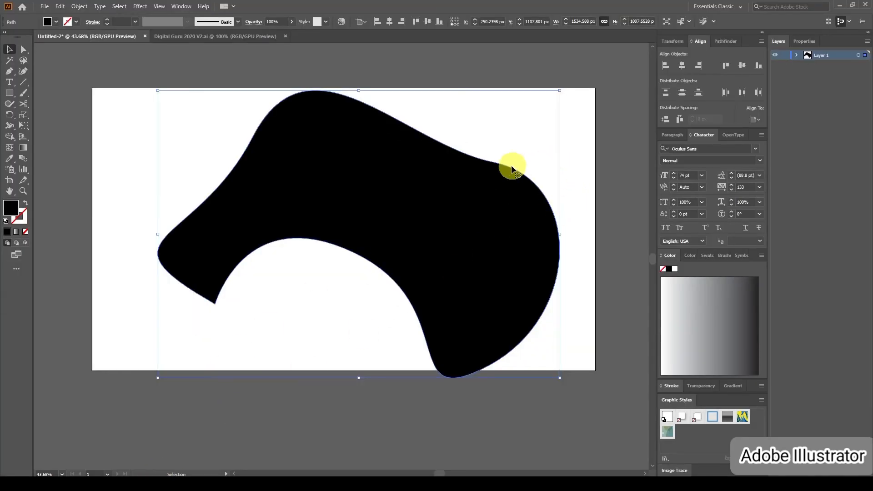
- Switch to Illustrator and inspect the original vector shape's edges at high magnification for comparison
{"action": "left_click", "coordinate": [514, 163]}
{"action": "key", "text": "z"}
{"action": "left_click_drag", "start_coordinate": [502, 163], "coordinate": [665, 252]}
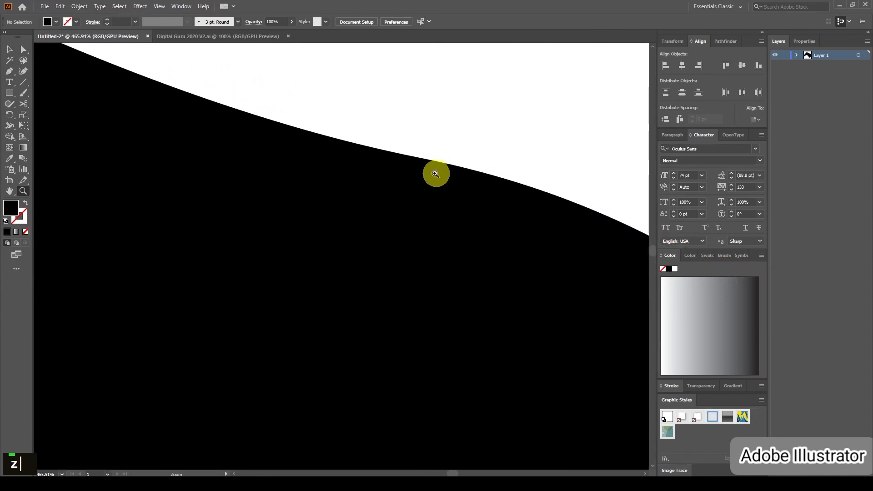
{"action": "left_click_drag", "start_coordinate": [435, 173], "coordinate": [659, 225]}
{"action": "key", "text": "space"}
{"action": "left_click_drag", "start_coordinate": [459, 171], "coordinate": [353, 314]}
{"action": "mouse_move", "coordinate": [317, 271]}
{"action": "left_mouse_down"}
{"action": "mouse_move", "coordinate": [388, 273]}
{"action": "mouse_move", "coordinate": [555, 314]}
{"action": "mouse_move", "coordinate": [541, 179]}
{"action": "mouse_move", "coordinate": [409, 306]}
{"action": "mouse_move", "coordinate": [487, 292]}
{"action": "mouse_move", "coordinate": [355, 192]}
{"action": "mouse_move", "coordinate": [207, 128]}
{"action": "mouse_move", "coordinate": [161, 119]}
{"action": "left_mouse_up"}
{"action": "key", "text": "z"}
{"action": "left_click_drag", "start_coordinate": [400, 240], "coordinate": [152, 105]}
{"action": "left_click_drag", "start_coordinate": [364, 250], "coordinate": [136, 126]}
{"action": "left_click_drag", "start_coordinate": [255, 265], "coordinate": [194, 234]}
{"action": "key", "text": "space"}
{"action": "left_click_drag", "start_coordinate": [206, 285], "coordinate": [350, 198]}
- Move the black vector shape about 171 px left and 73 px up on the artboard
{"action": "key", "text": "v"}
{"action": "left_click_drag", "start_coordinate": [338, 237], "coordinate": [345, 234]}
{"action": "left_click_drag", "start_coordinate": [419, 225], "coordinate": [370, 205]}
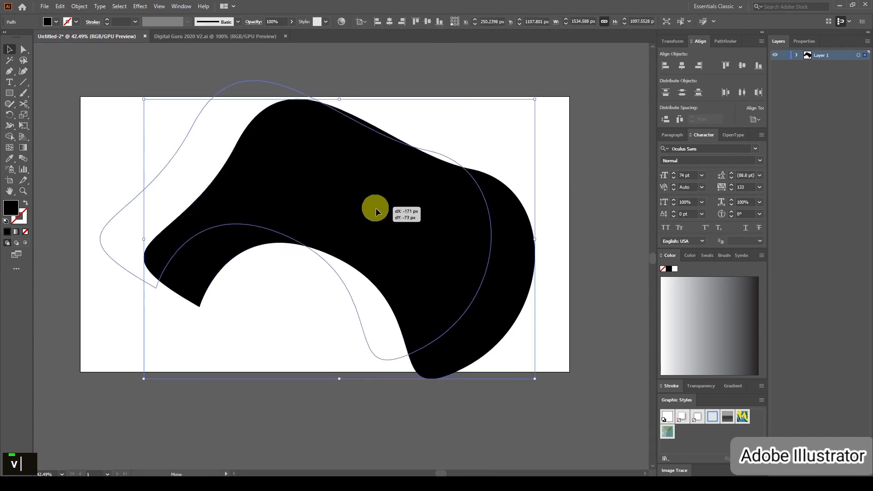